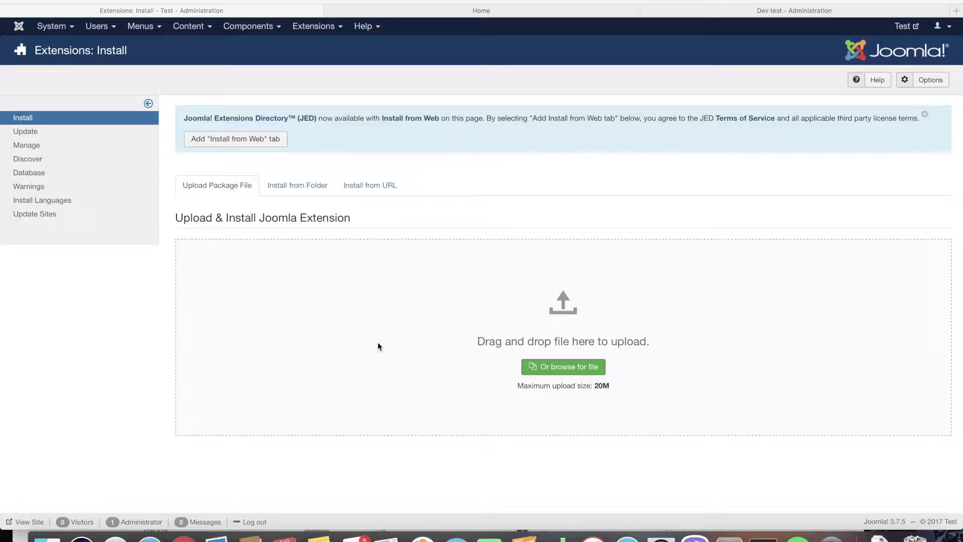
- Install the QuickSell extension package zip from the Downloads folder
{"action": "left_click", "coordinate": [549, 365]}
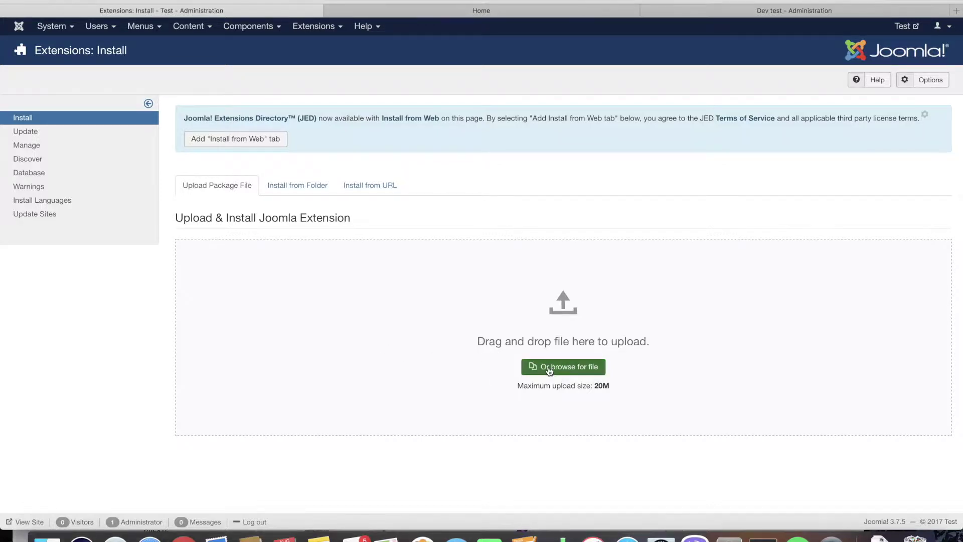
{"action": "left_click", "coordinate": [551, 366]}
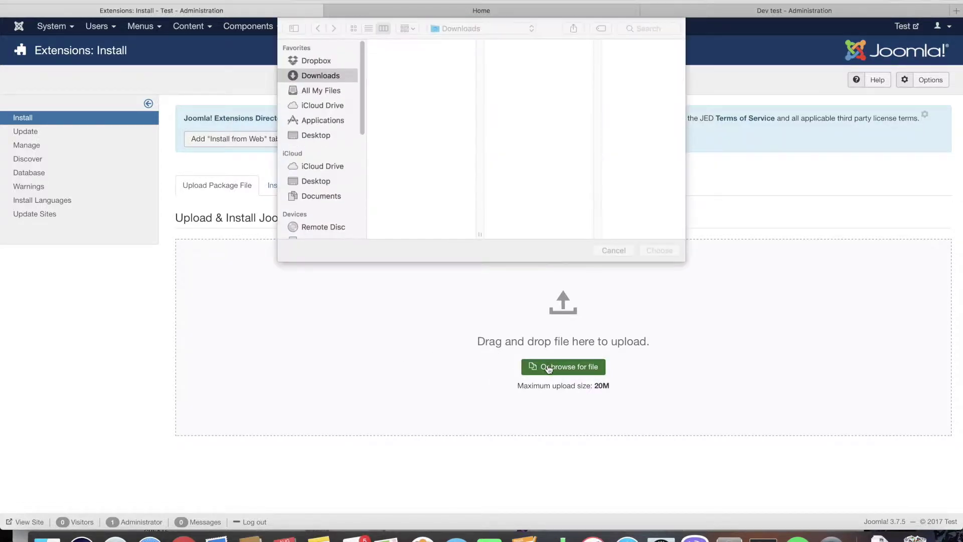
{"action": "double_click", "coordinate": [446, 46]}
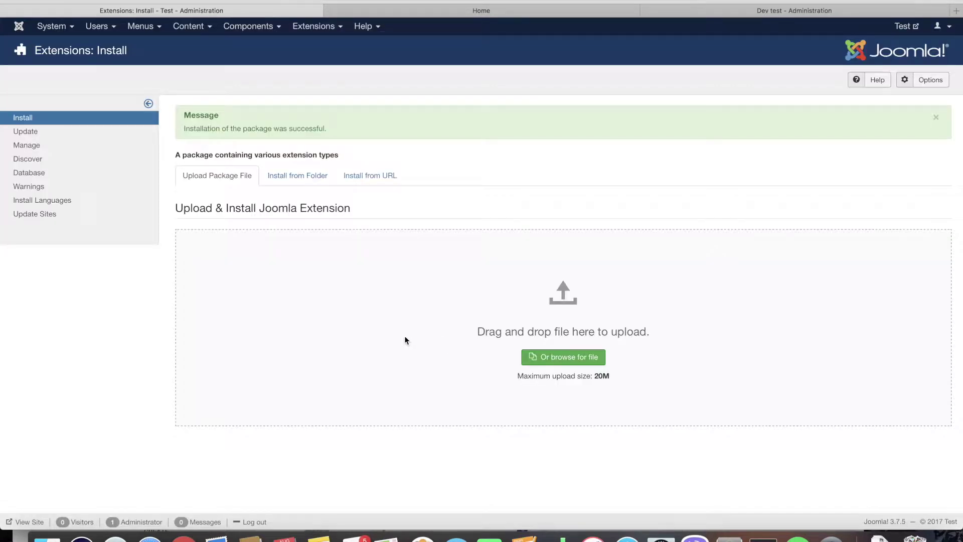
{"action": "left_click", "coordinate": [321, 29]}
- Enable the Content - QuickSellButtons plugin
{"action": "left_click", "coordinate": [326, 83]}
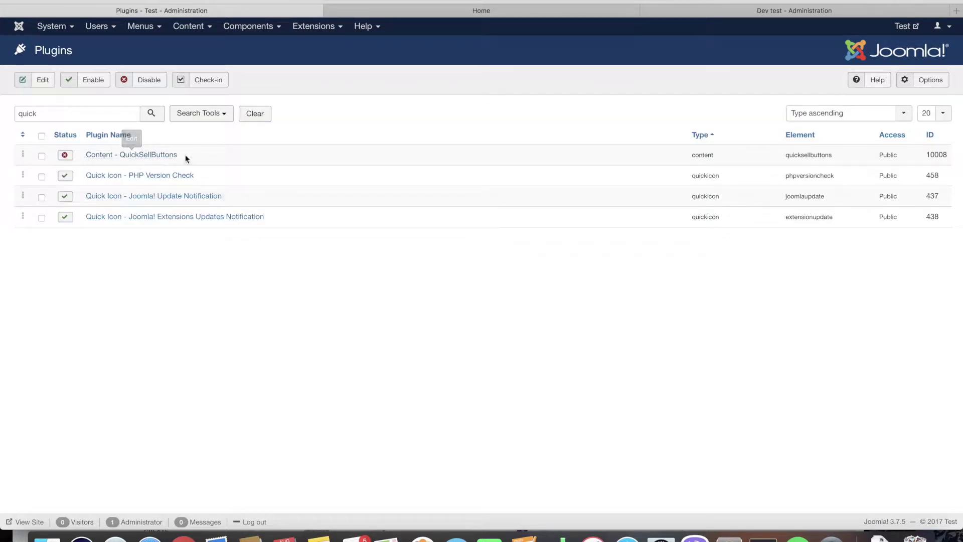
{"action": "left_click", "coordinate": [65, 155]}
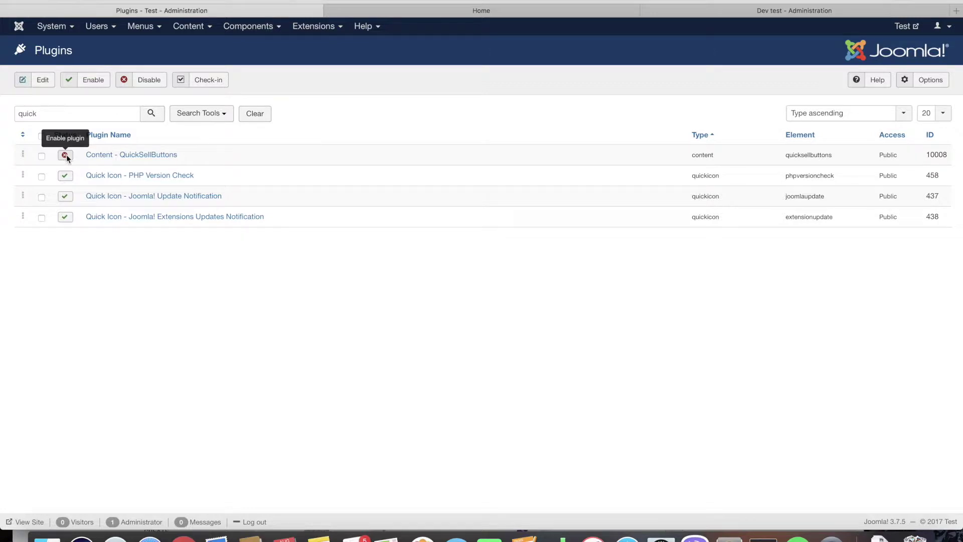
{"action": "left_click", "coordinate": [314, 26]}
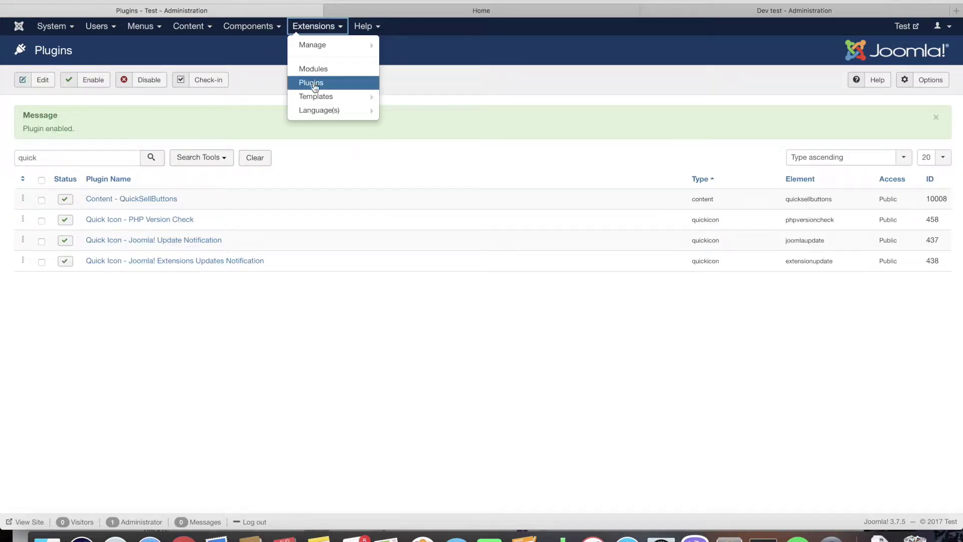
{"action": "left_click", "coordinate": [313, 69]}
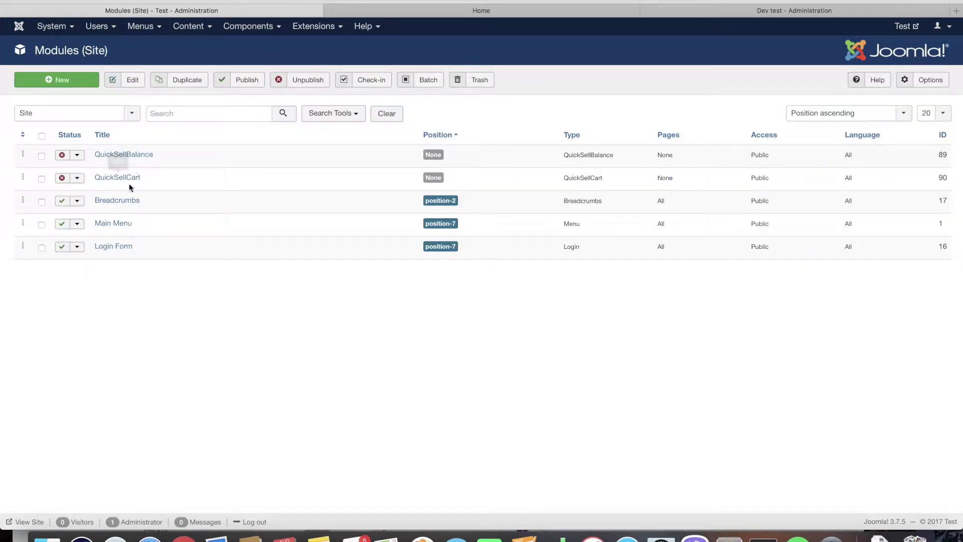
- Publish the QuickSellCart module in position-7
{"action": "left_click", "coordinate": [128, 178]}
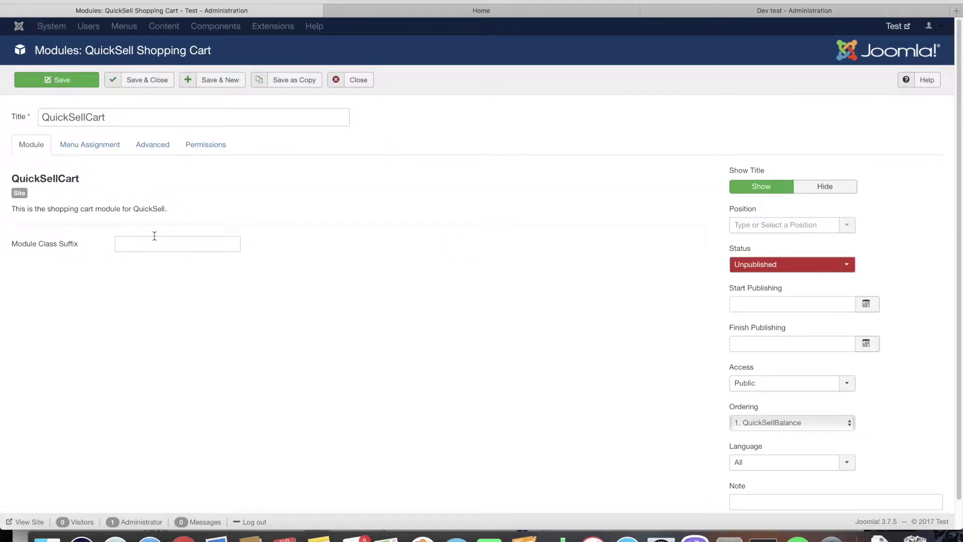
{"action": "left_click", "coordinate": [755, 264]}
{"action": "left_click", "coordinate": [755, 277]}
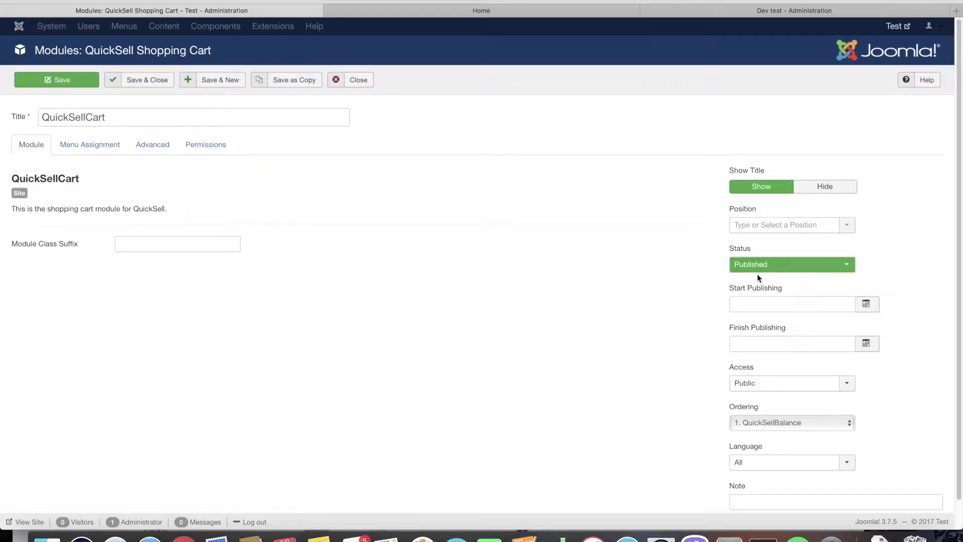
{"action": "double_click", "coordinate": [121, 116]}
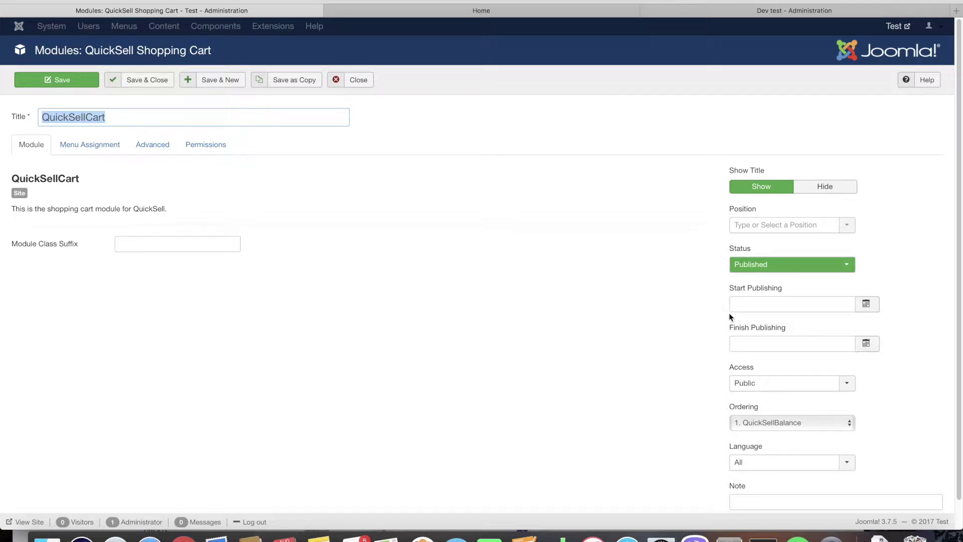
{"action": "left_click", "coordinate": [846, 225]}
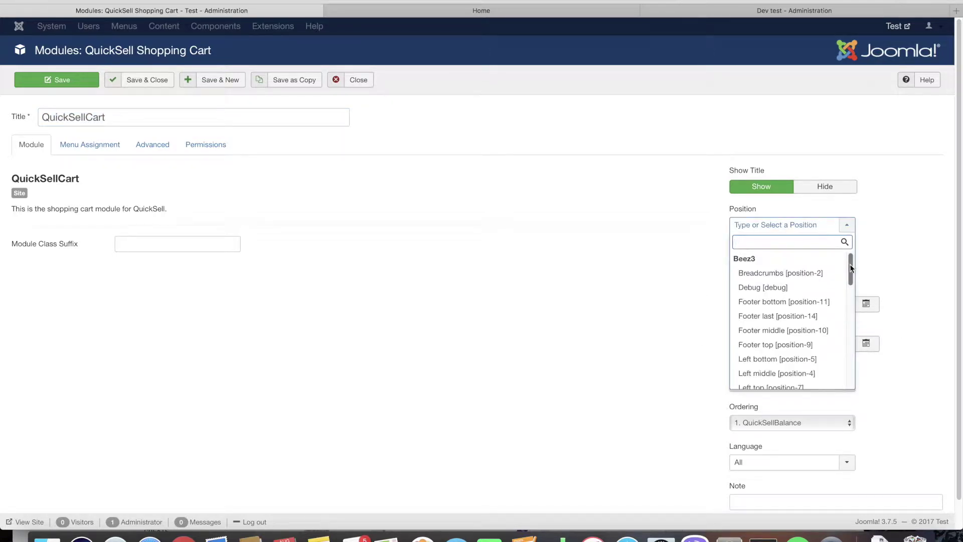
{"action": "left_click_drag", "start_coordinate": [849, 264], "coordinate": [849, 373]}
{"action": "left_click", "coordinate": [768, 382]}
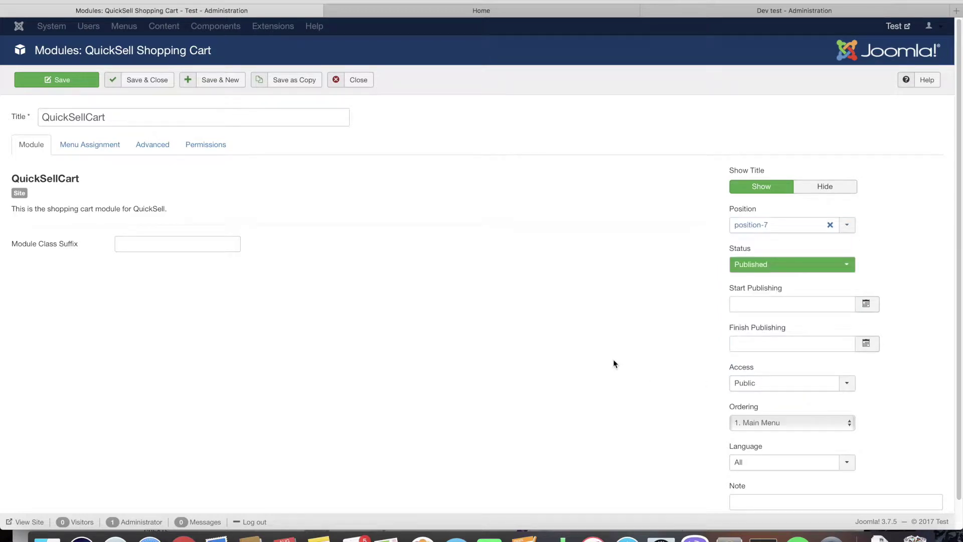
- Assign QuickSellCart to all pages and save the module
{"action": "left_click", "coordinate": [100, 146]}
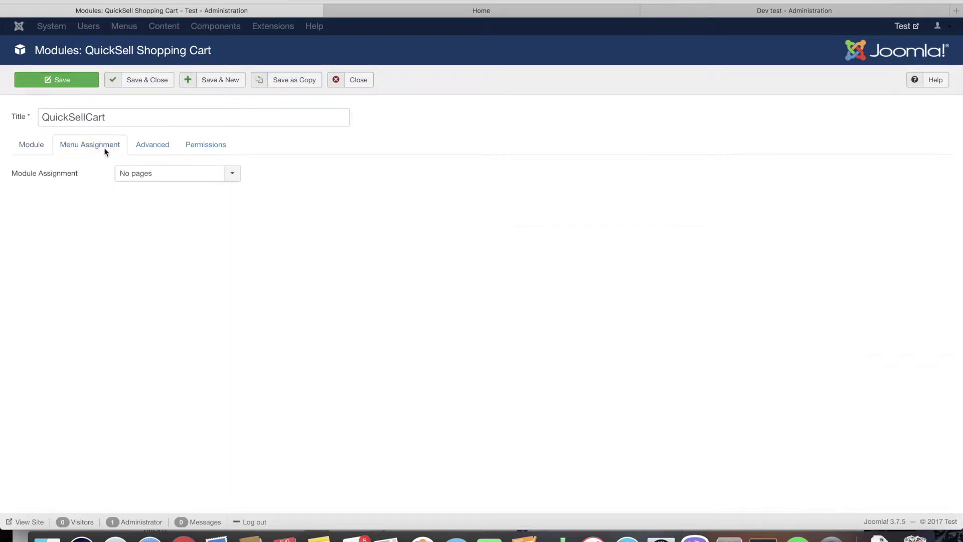
{"action": "left_click", "coordinate": [152, 175]}
{"action": "left_click", "coordinate": [158, 189]}
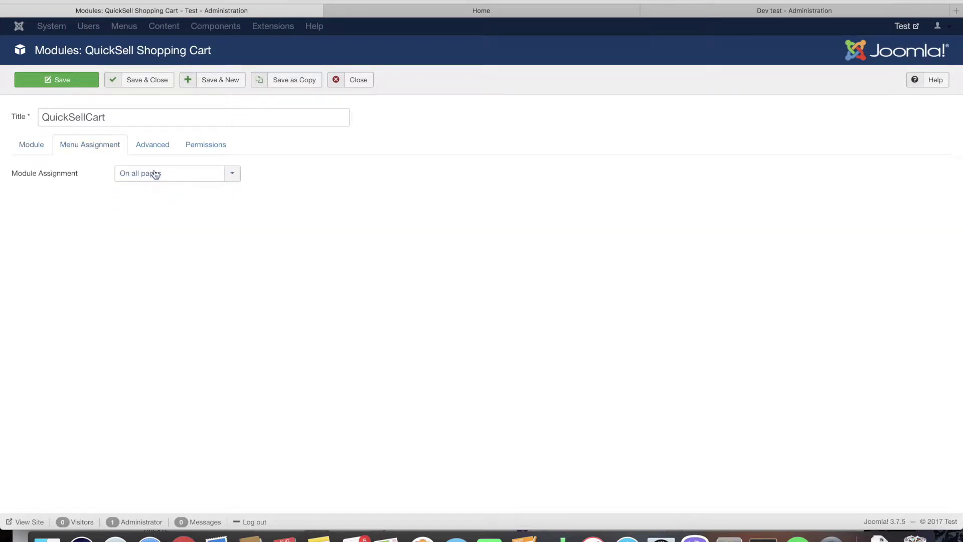
{"action": "left_click", "coordinate": [154, 83]}
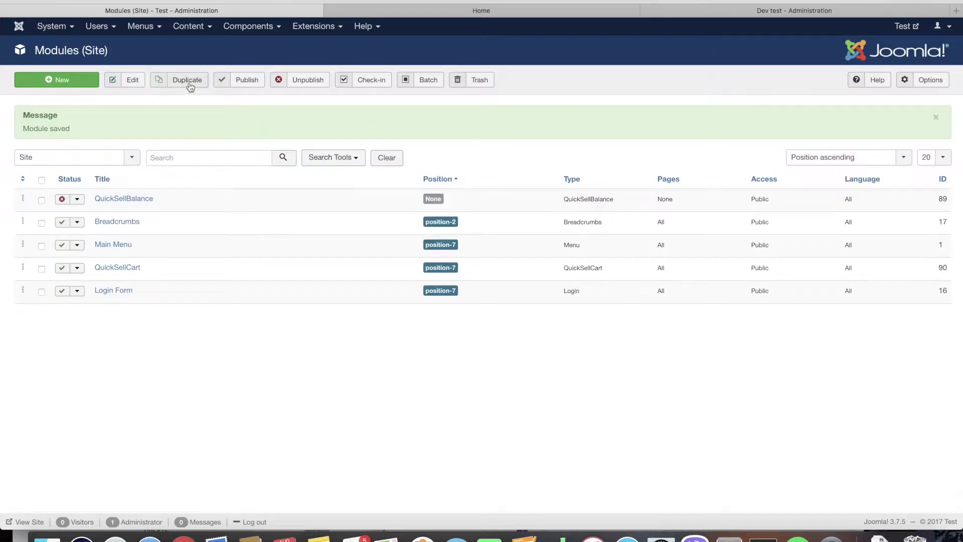
- In QuickSell's Payment modules settings, activate PayPal with Sandbox test mode enabled
{"action": "left_click", "coordinate": [247, 27]}
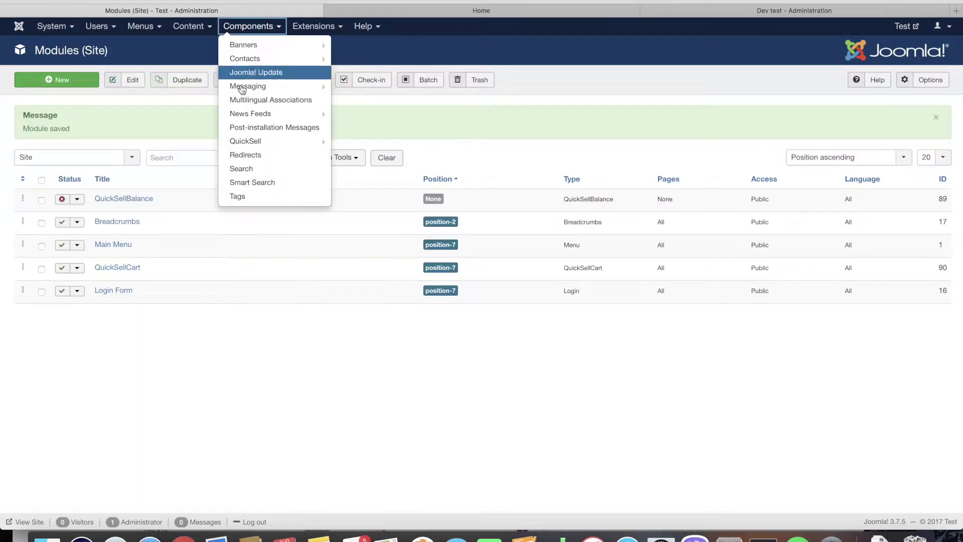
{"action": "left_click", "coordinate": [246, 142]}
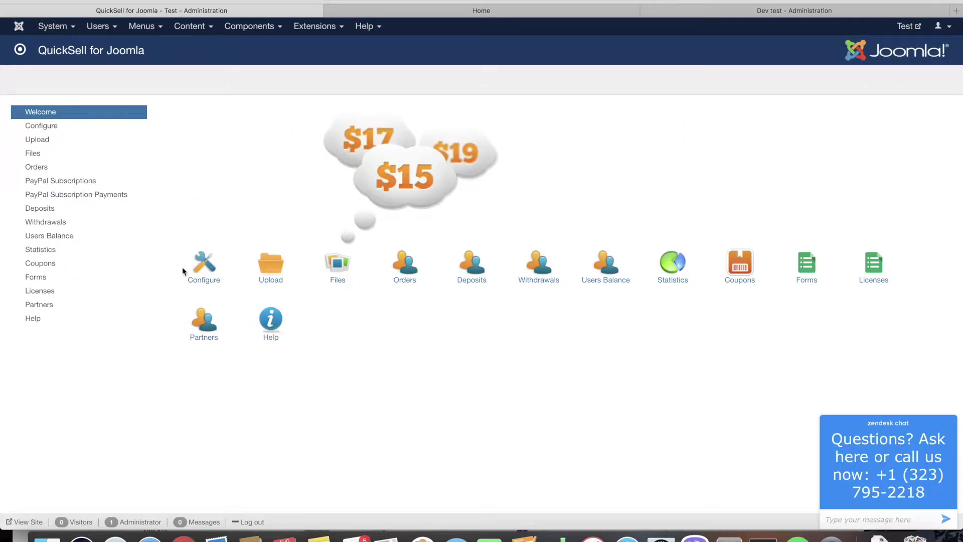
{"action": "left_click", "coordinate": [208, 272]}
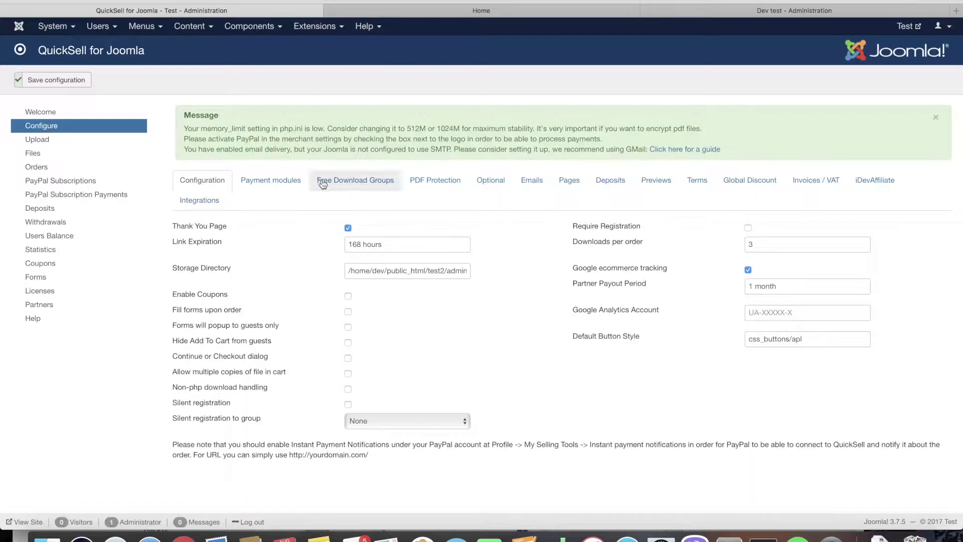
{"action": "left_click", "coordinate": [288, 184]}
{"action": "scroll", "coordinate": [347, 241], "scroll_direction": "down", "scroll_amount": 10}
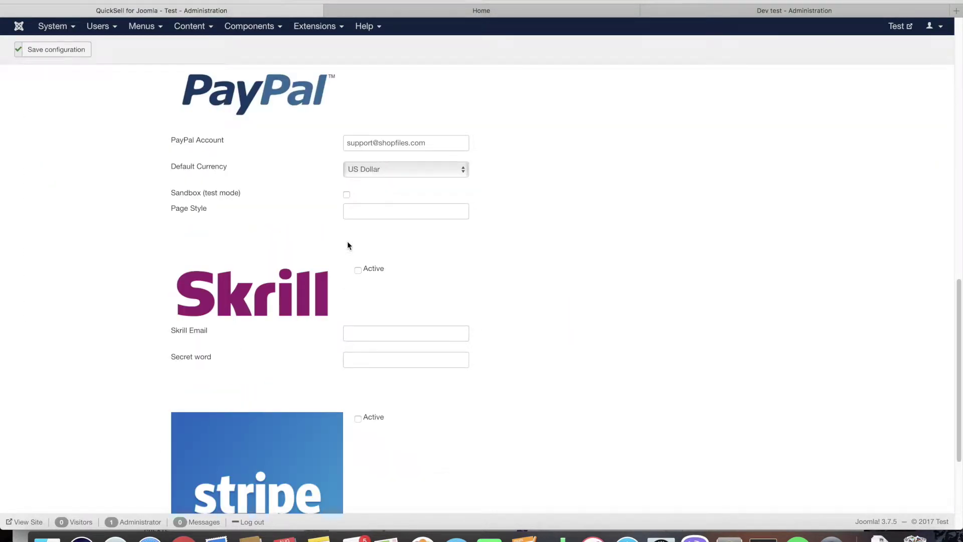
{"action": "scroll", "coordinate": [340, 144], "scroll_direction": "up", "scroll_amount": 2}
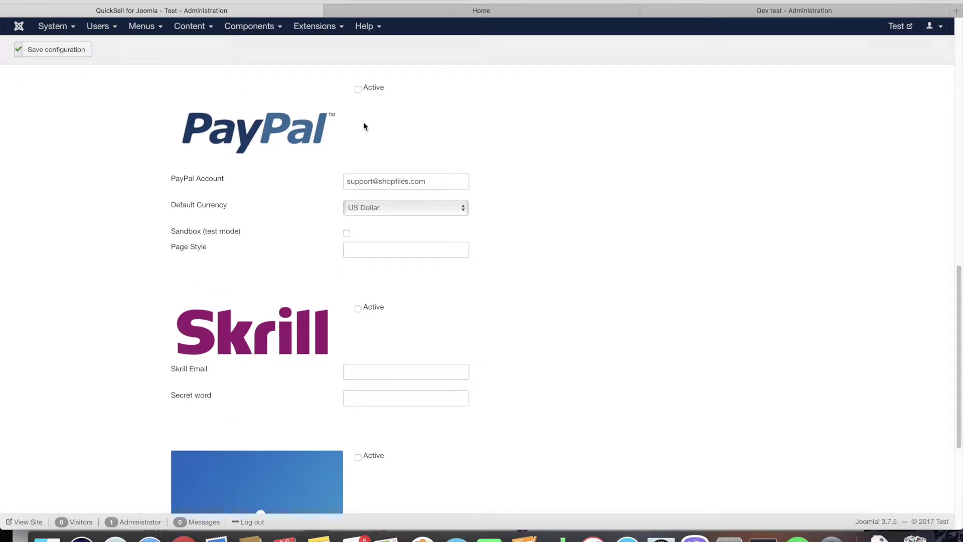
{"action": "left_click", "coordinate": [358, 89]}
{"action": "left_click_drag", "start_coordinate": [441, 181], "coordinate": [307, 181]}
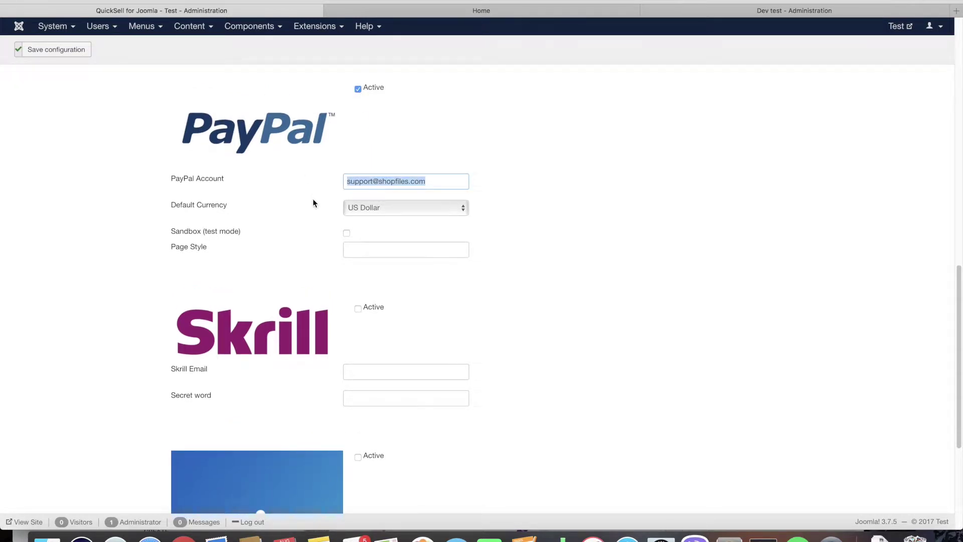
{"action": "left_click", "coordinate": [348, 244]}
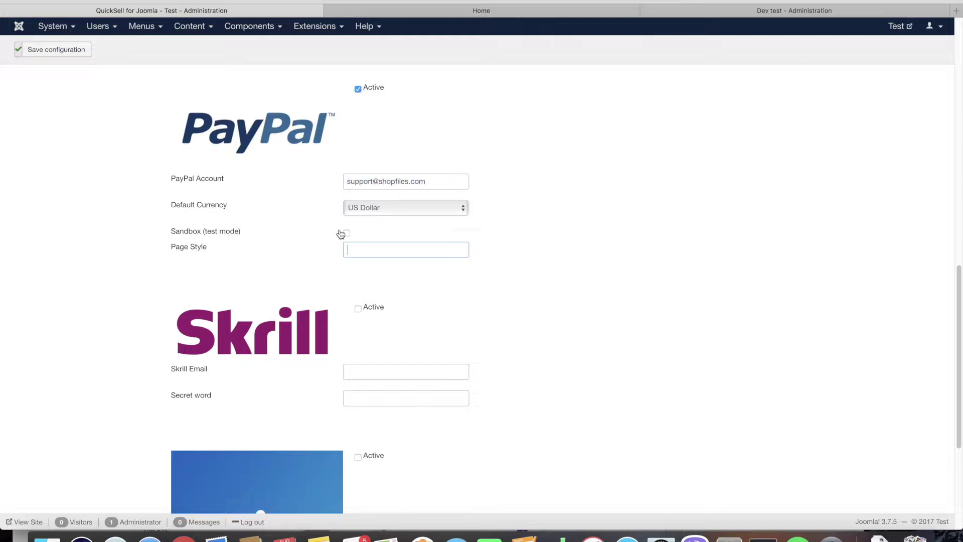
{"action": "left_click", "coordinate": [346, 234]}
{"action": "scroll", "coordinate": [109, 153], "scroll_direction": "down", "scroll_amount": 1}
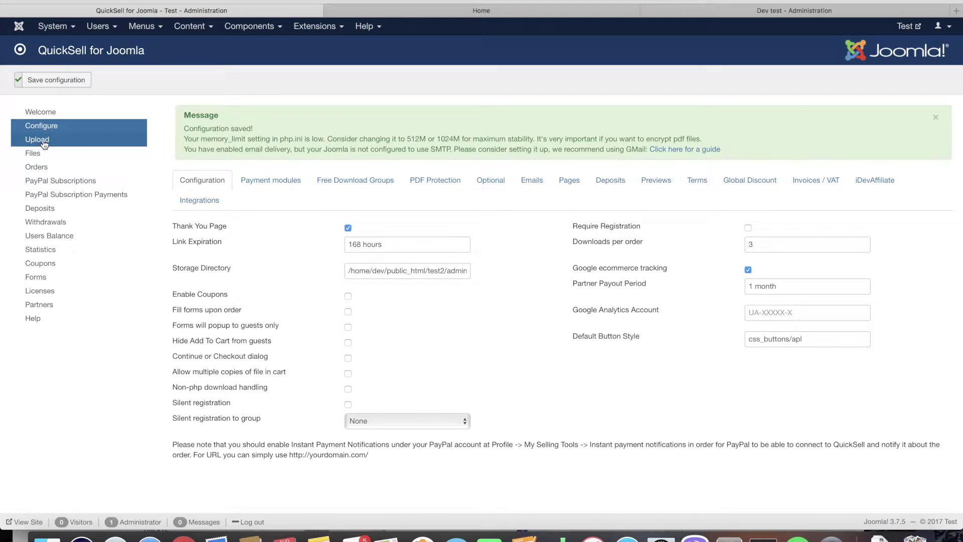
- Upload sample_ebook.pdf (18.77 KB) from Downloads to QuickSell's files
{"action": "left_click", "coordinate": [44, 143]}
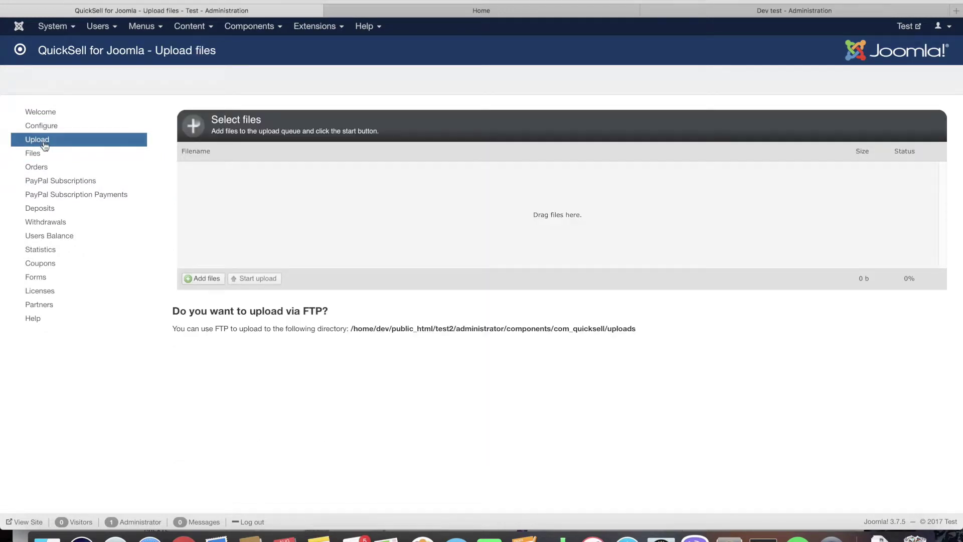
{"action": "left_click", "coordinate": [200, 280]}
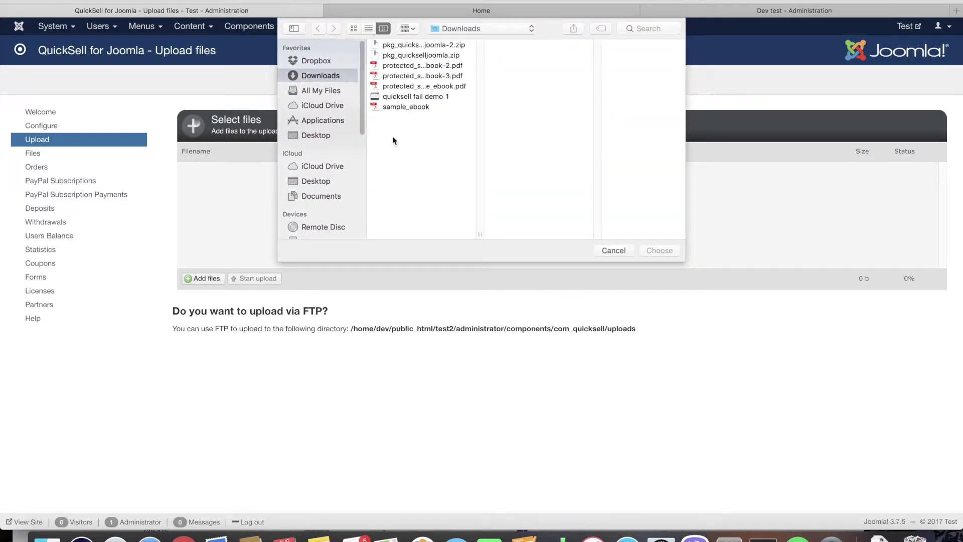
{"action": "left_click", "coordinate": [398, 107]}
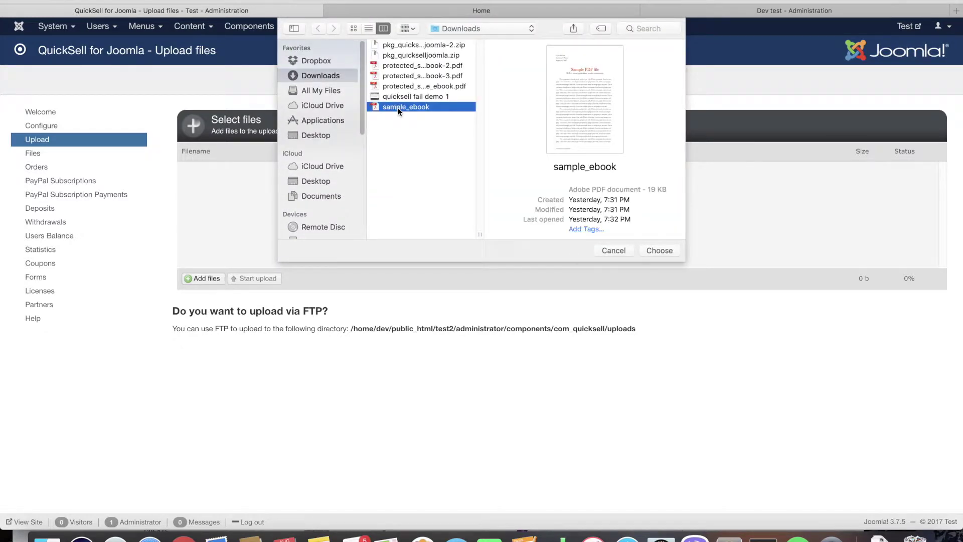
{"action": "double_click", "coordinate": [398, 107]}
{"action": "left_click", "coordinate": [261, 279]}
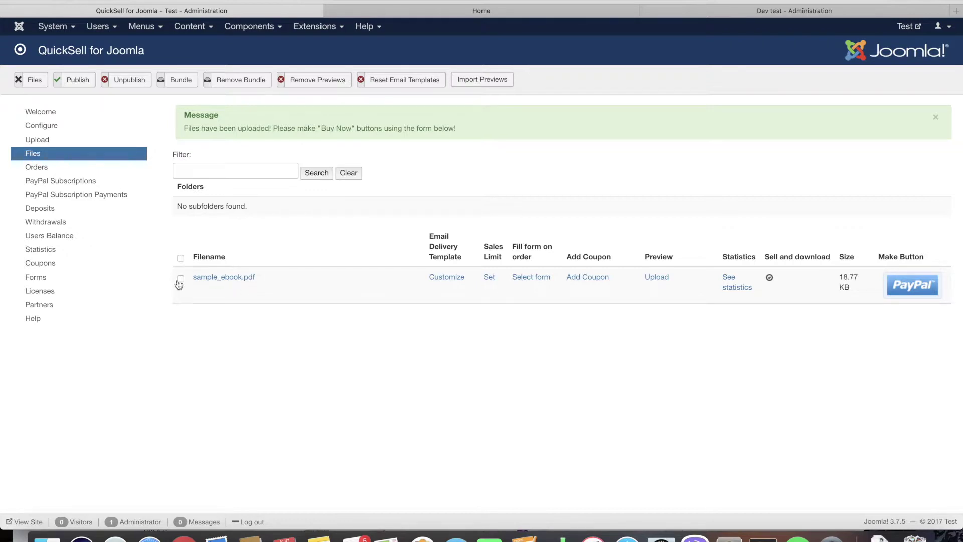
{"action": "left_click", "coordinate": [67, 128]}
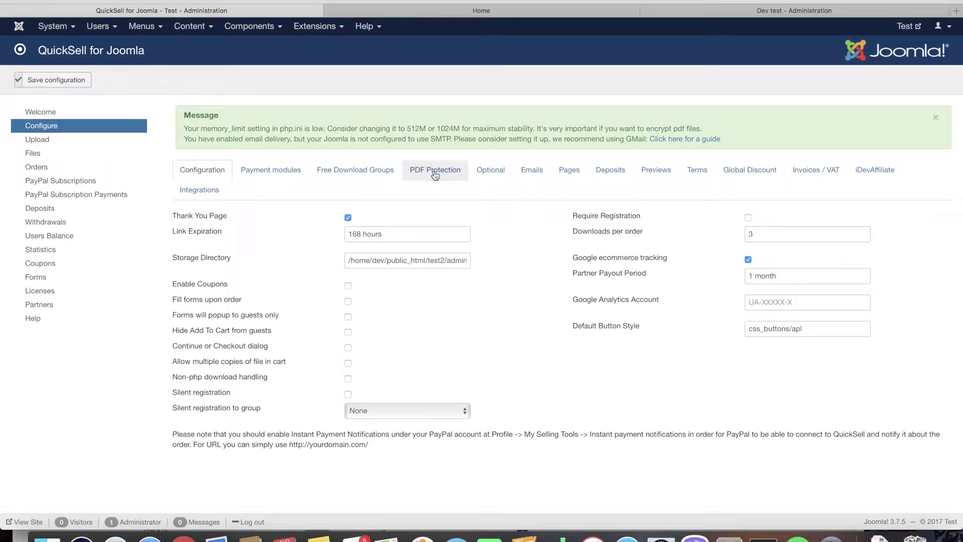
- Turn on 'Buyer info in header' under PDF Protection and save the configuration
{"action": "left_click", "coordinate": [434, 171]}
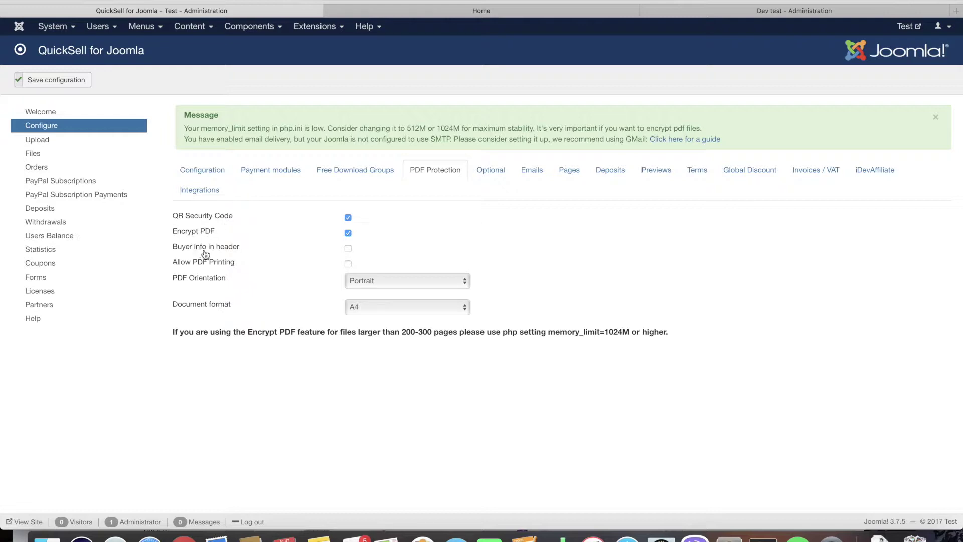
{"action": "left_click", "coordinate": [348, 249]}
{"action": "left_click", "coordinate": [70, 80]}
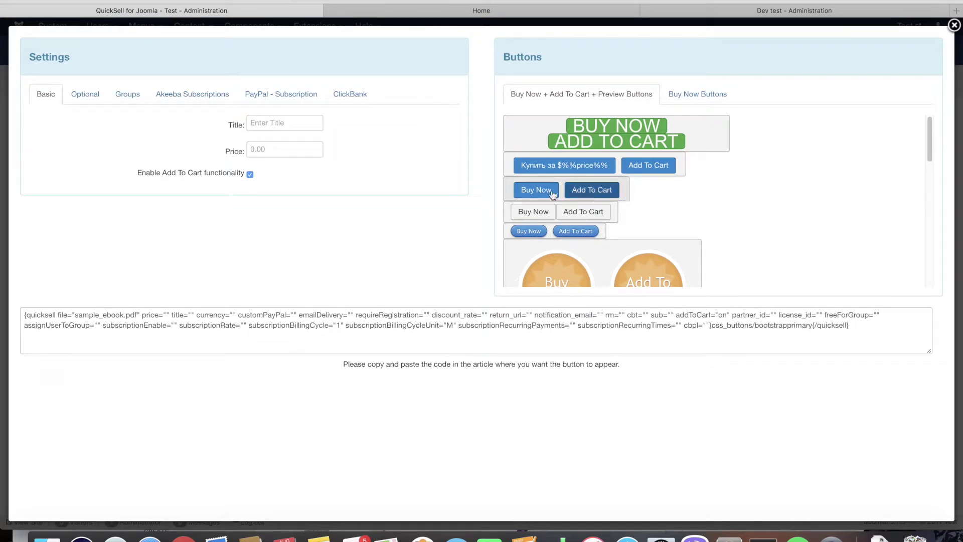
- Give the sample_ebook button title 'Test' and price 1
{"action": "left_click", "coordinate": [295, 124]}
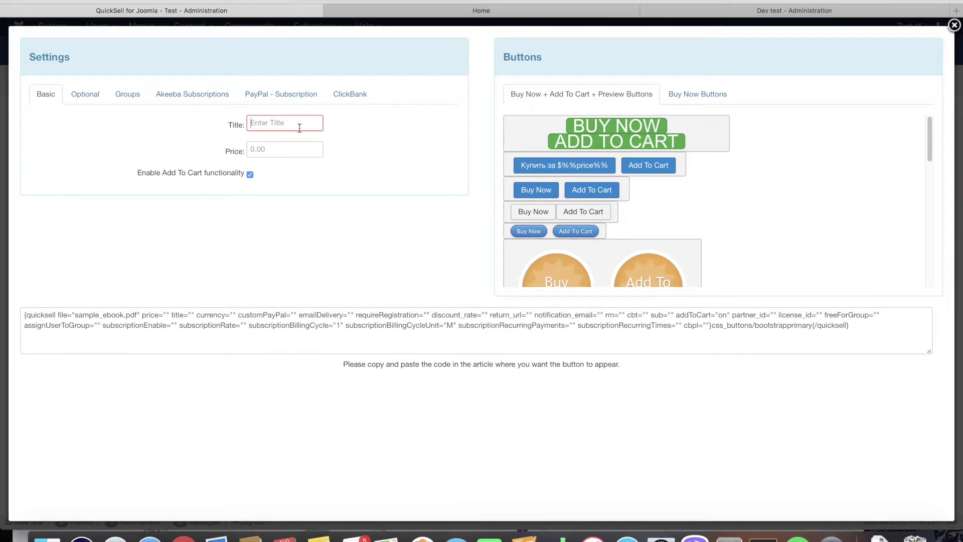
{"action": "type", "text": "Test"}
{"action": "key", "text": "Tab"}
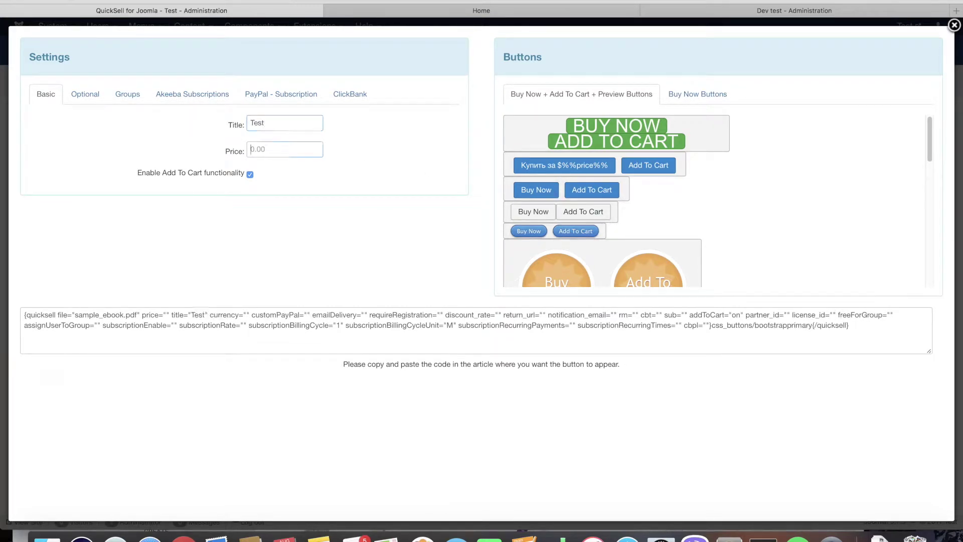
{"action": "type", "text": "1"}
- Copy the generated shortcode and close the button generator
{"action": "left_click", "coordinate": [240, 319]}
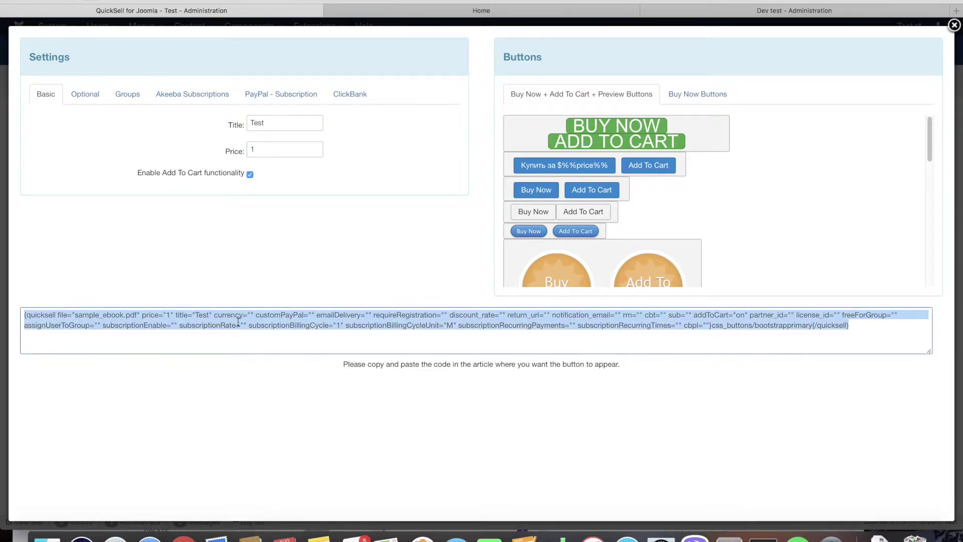
{"action": "right_click", "coordinate": [236, 319]}
{"action": "left_click", "coordinate": [269, 365]}
{"action": "left_click", "coordinate": [5, 121]}
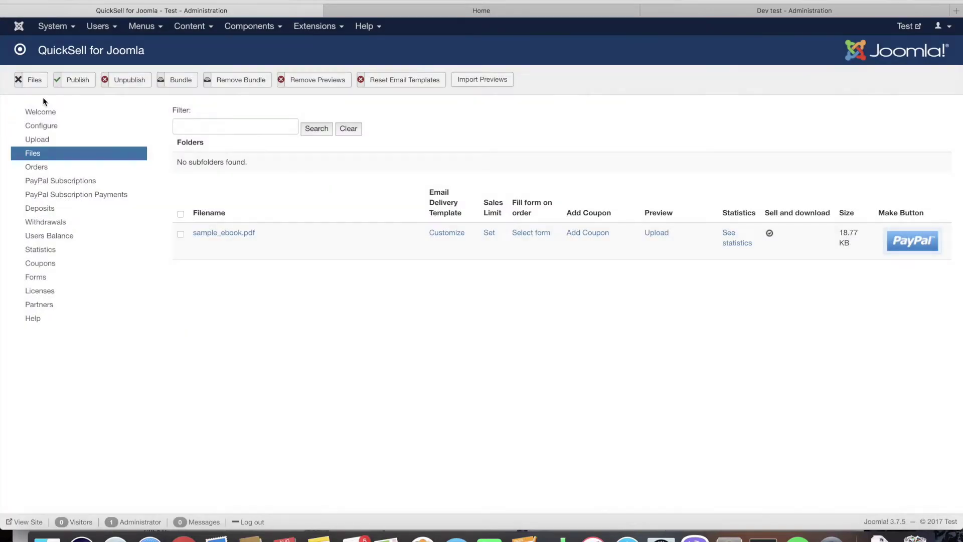
- Rewrite Test article with 'Hello', an ebook offer line and the pasted shortcode, then save
{"action": "left_click", "coordinate": [189, 26]}
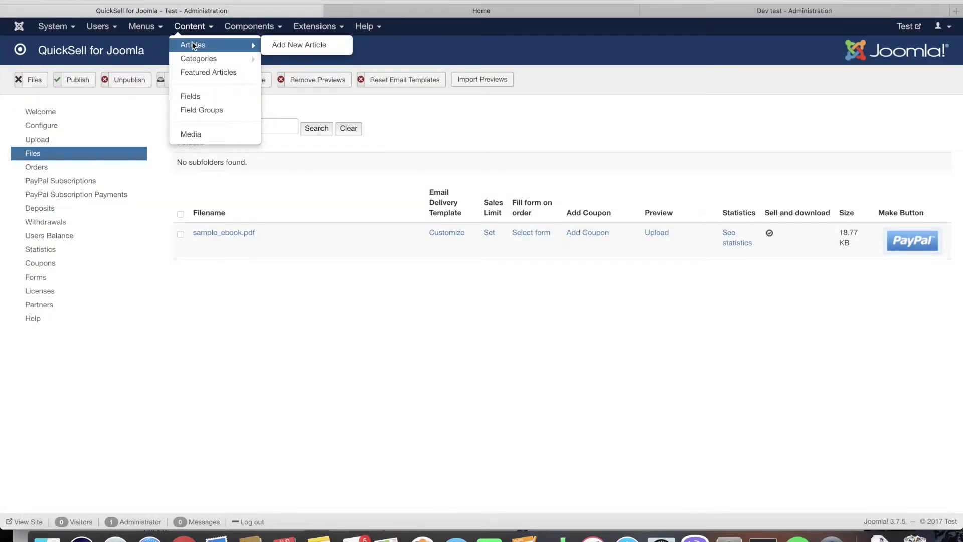
{"action": "left_click", "coordinate": [192, 44]}
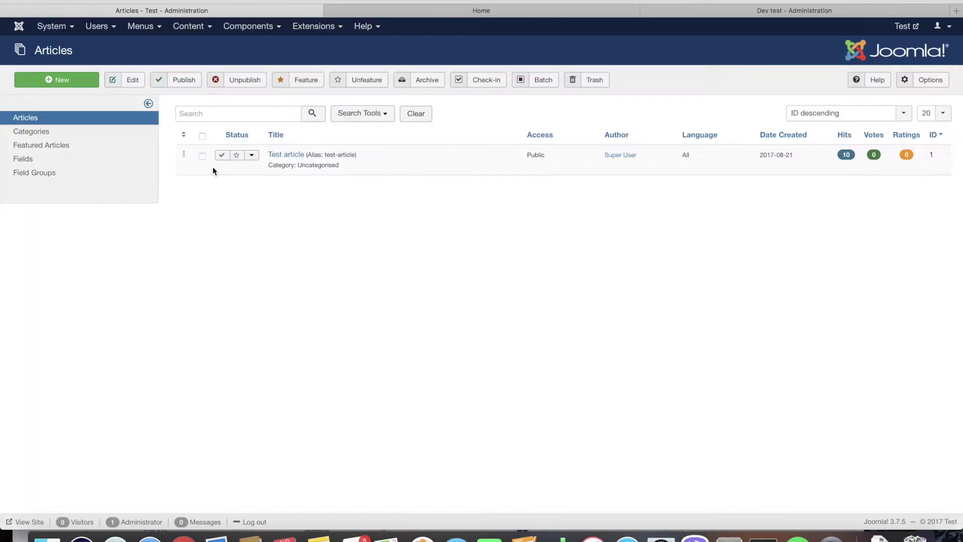
{"action": "left_click", "coordinate": [285, 155]}
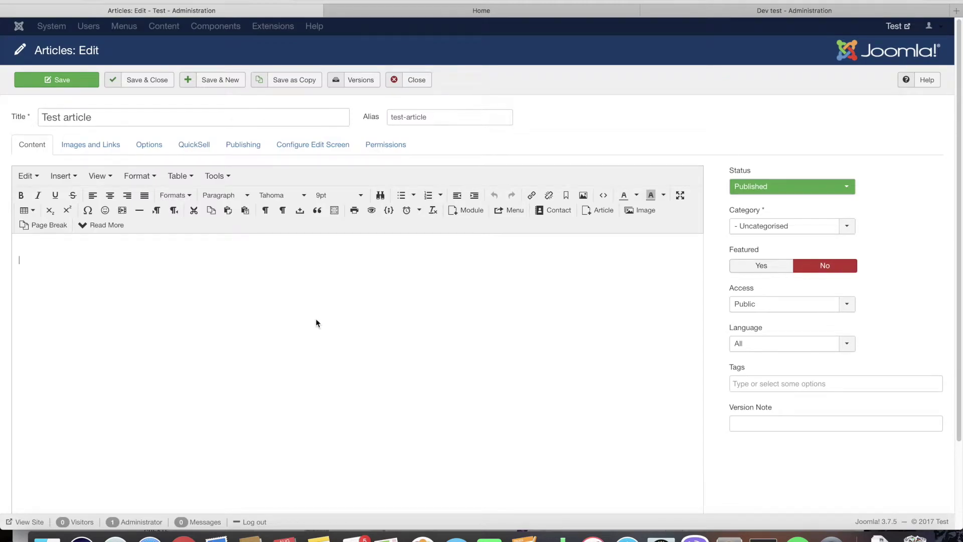
{"action": "key", "text": "super+a"}
{"action": "type", "text": "Hel"}
{"action": "key", "text": "BackSpace"}
{"action": "key", "text": "BackSpace"}
{"action": "key", "text": "BackSpace"}
{"action": "key", "text": "super+v"}
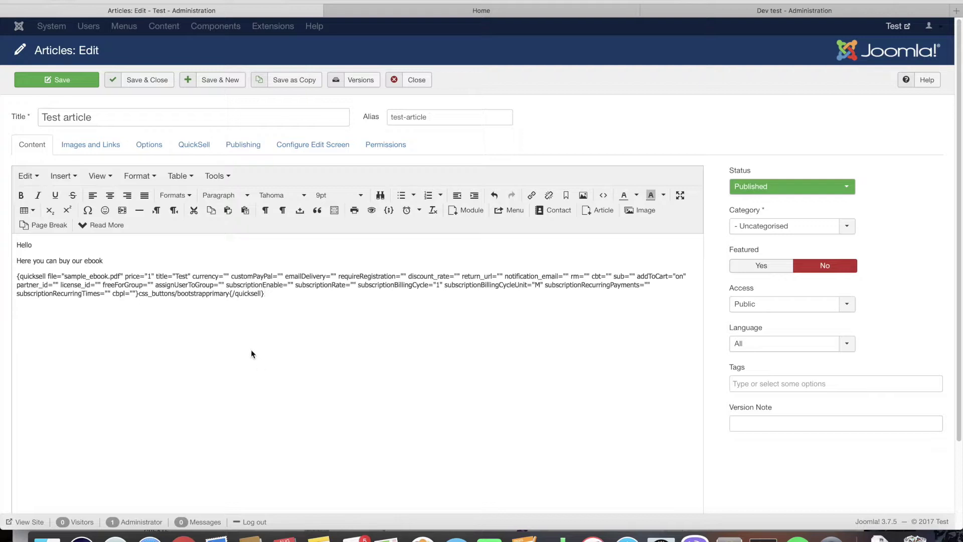
{"action": "left_click", "coordinate": [149, 86]}
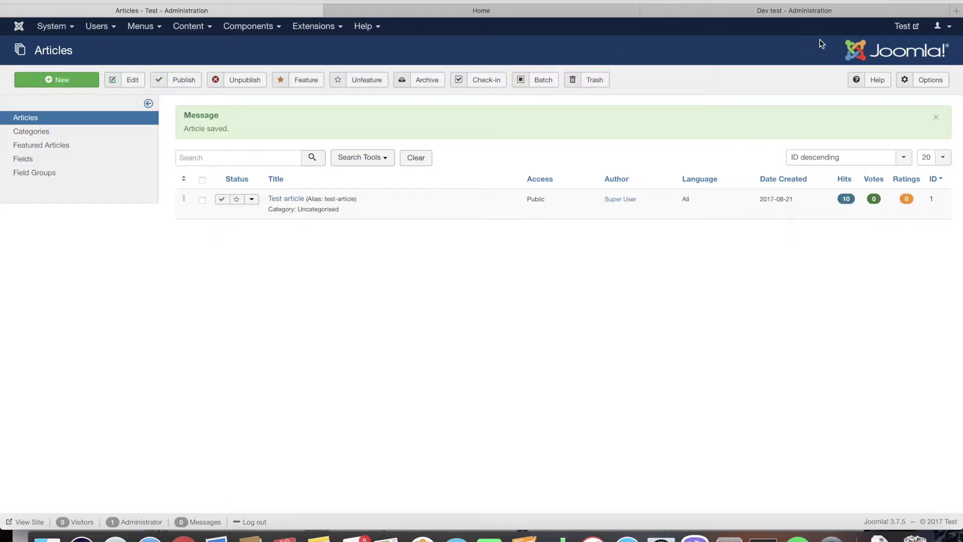
- Open the site front end, check the Main Menu's Home item, and Buy Now the ebook
{"action": "left_click", "coordinate": [903, 26]}
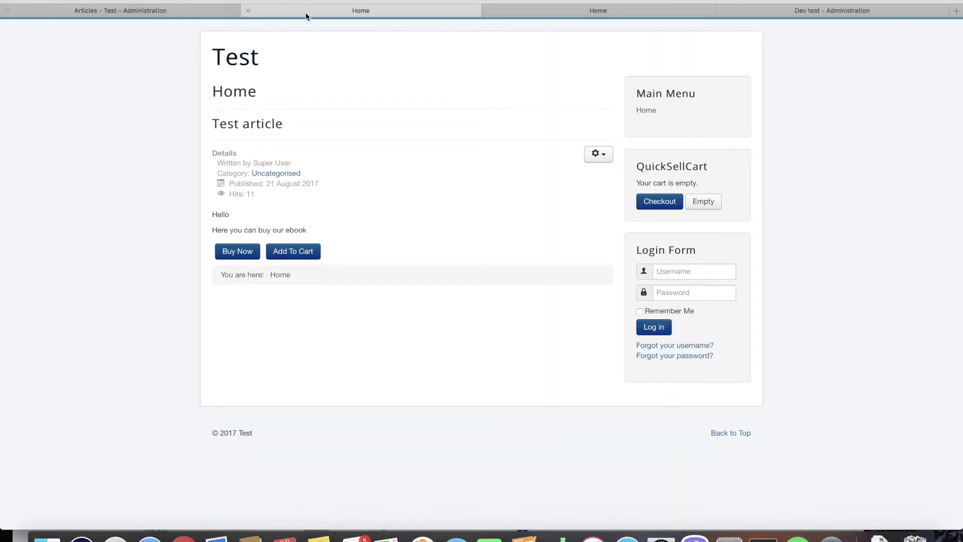
{"action": "left_click", "coordinate": [113, 15]}
{"action": "left_click", "coordinate": [131, 28]}
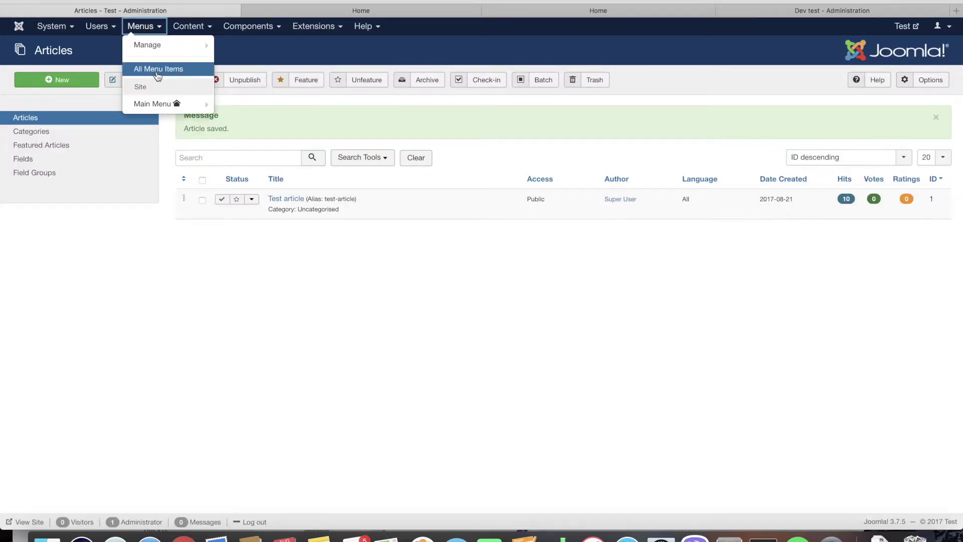
{"action": "left_click", "coordinate": [160, 104]}
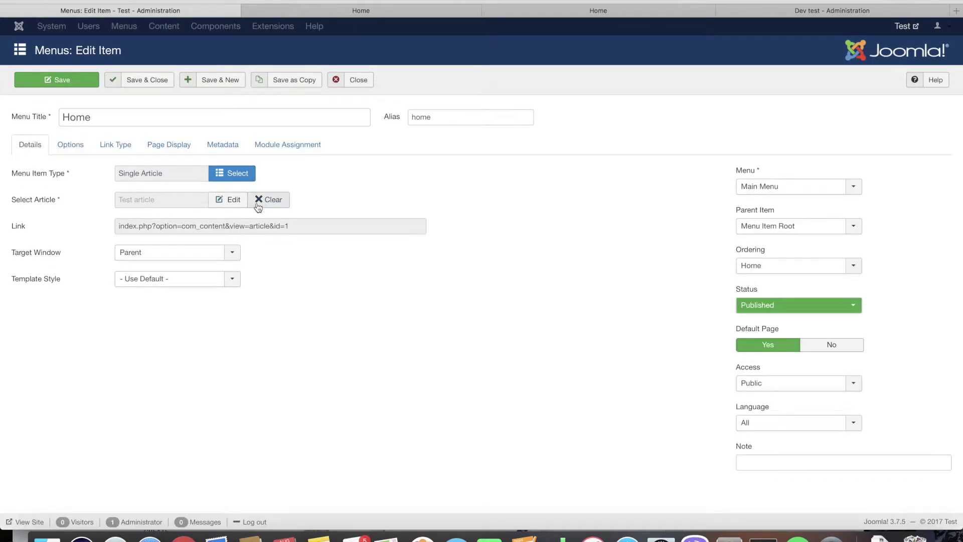
{"action": "left_click", "coordinate": [343, 12]}
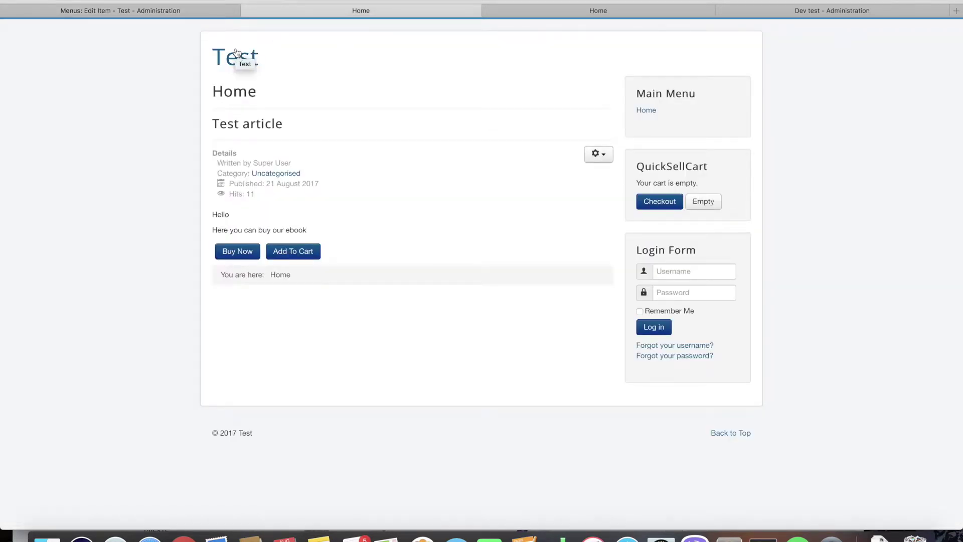
{"action": "left_click", "coordinate": [244, 259]}
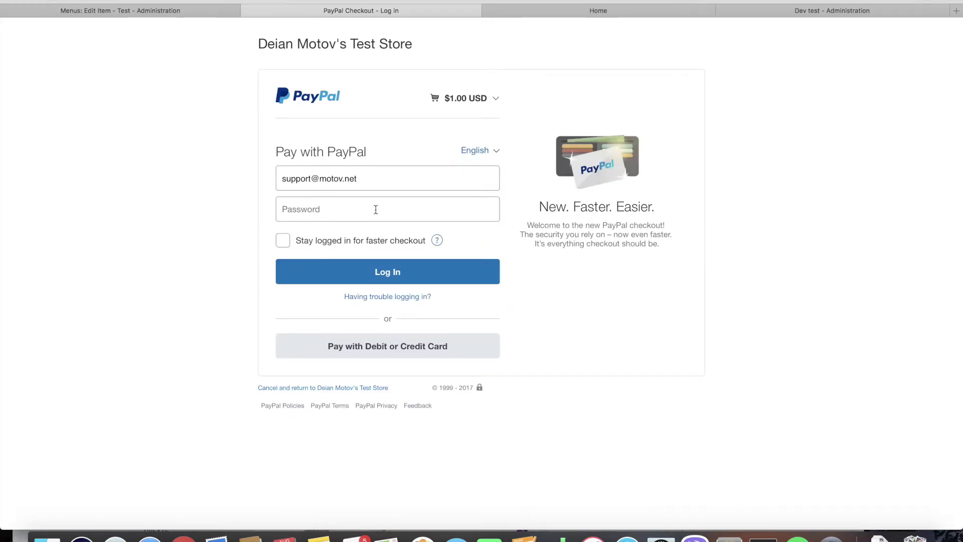
- Log in to PayPal with the account password, pay $1.00 USD, and return to the merchant
{"action": "left_click", "coordinate": [389, 273]}
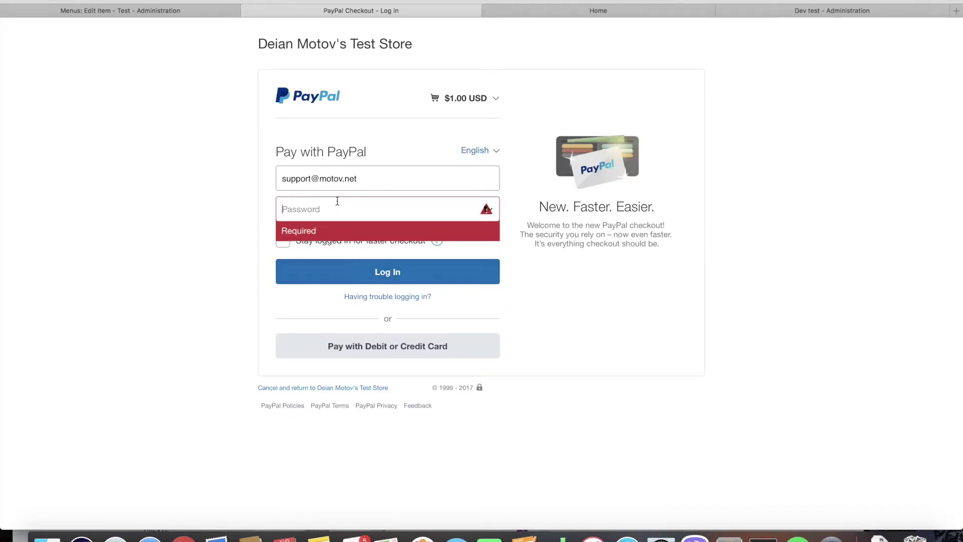
{"action": "type", "text": "•••"}
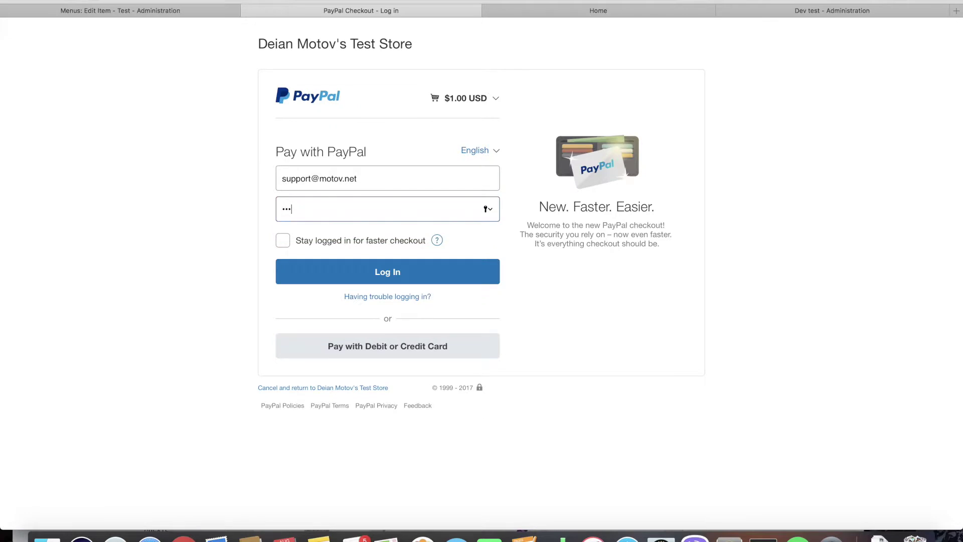
{"action": "key", "text": "Return"}
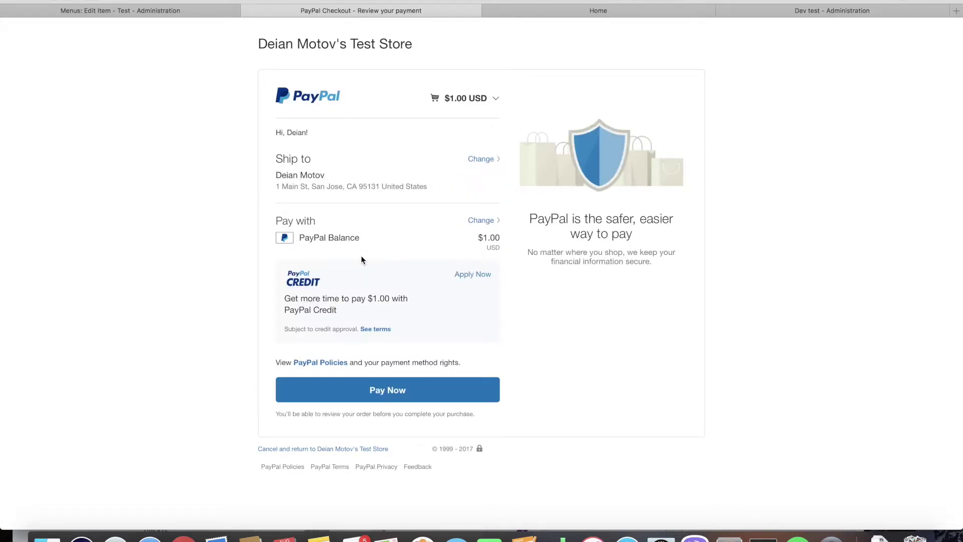
{"action": "left_click", "coordinate": [381, 394]}
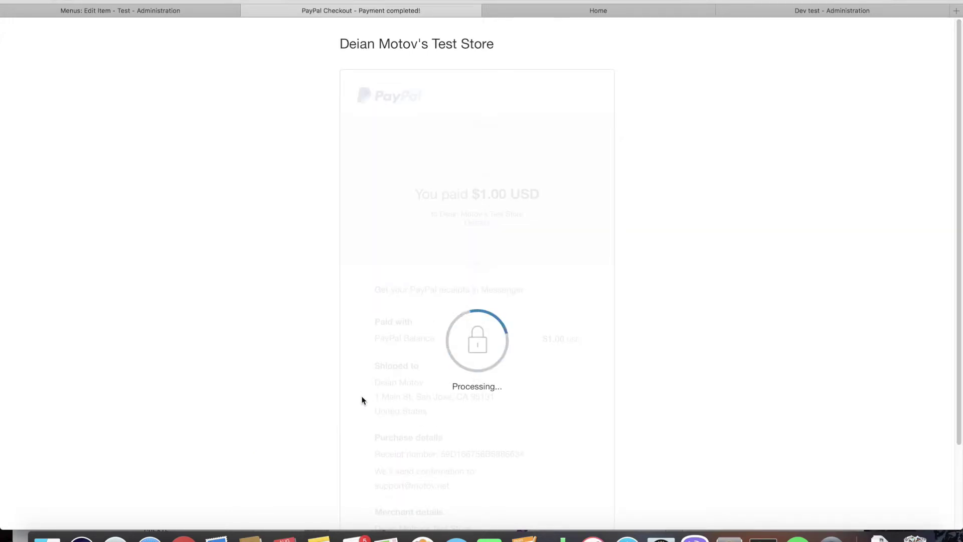
{"action": "scroll", "coordinate": [376, 323], "scroll_direction": "down", "scroll_amount": 5}
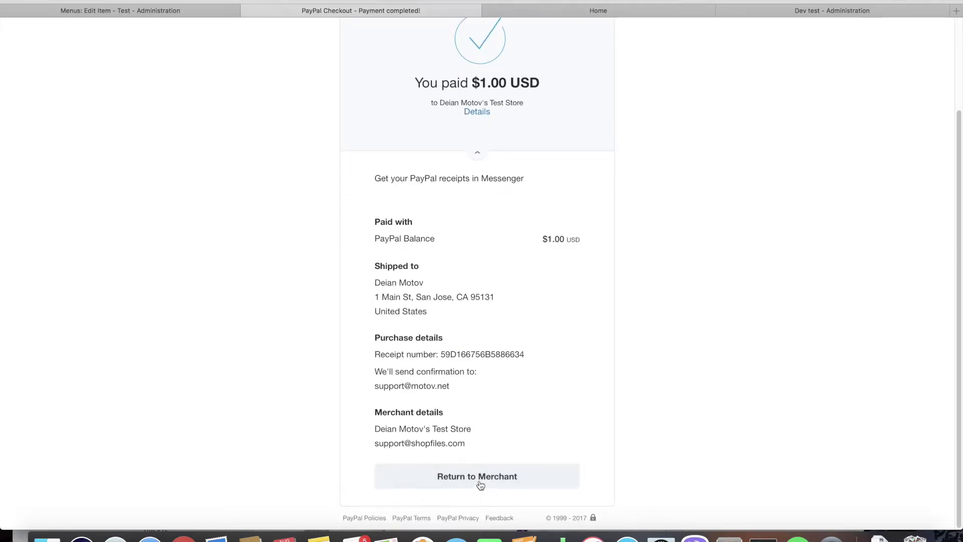
{"action": "left_click", "coordinate": [480, 482]}
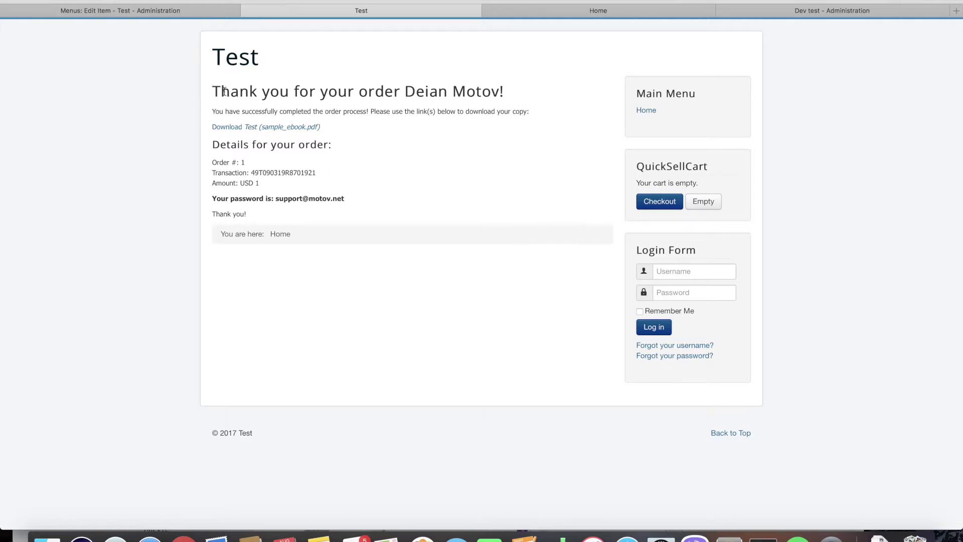
- Copy the order's PDF password and download sample_ebook.pdf
{"action": "double_click", "coordinate": [290, 199]}
{"action": "right_click", "coordinate": [326, 200]}
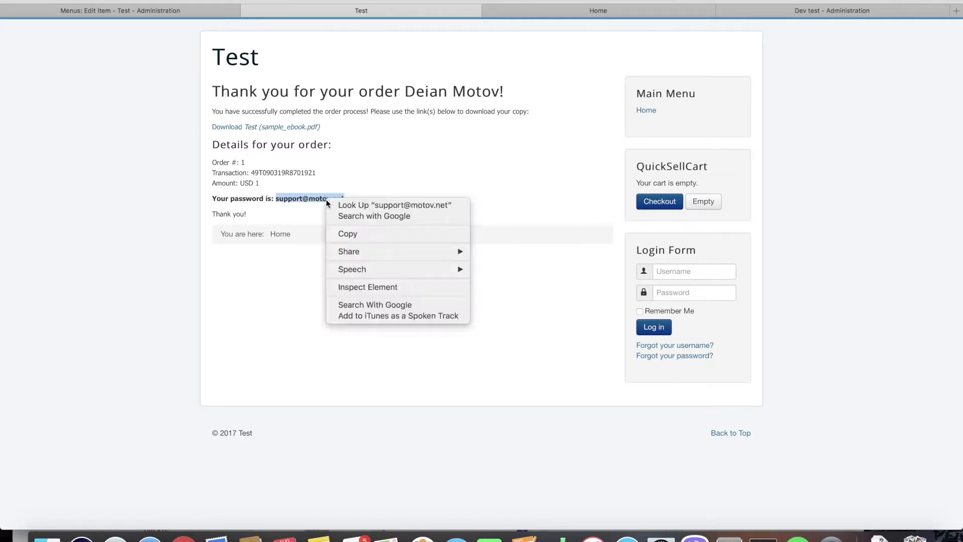
{"action": "left_click", "coordinate": [342, 232]}
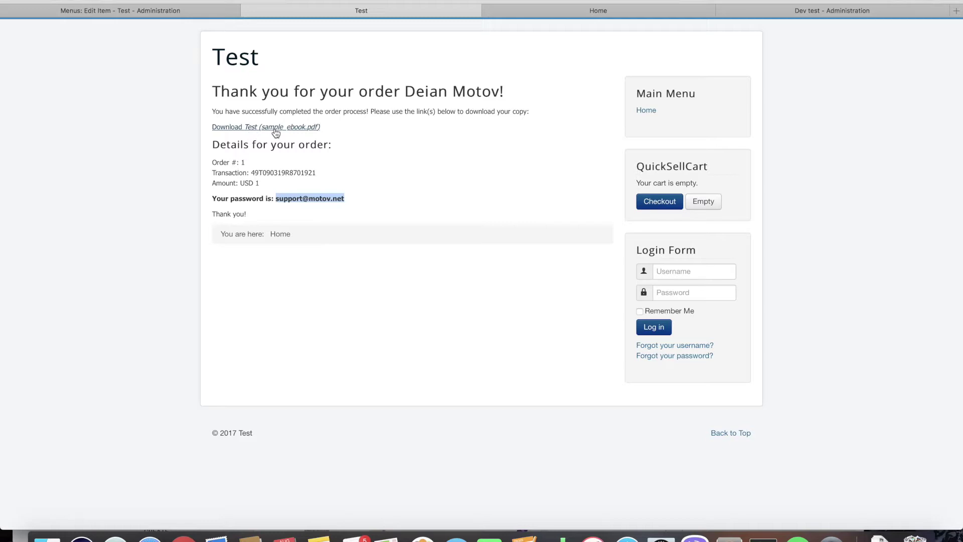
{"action": "left_click", "coordinate": [275, 128]}
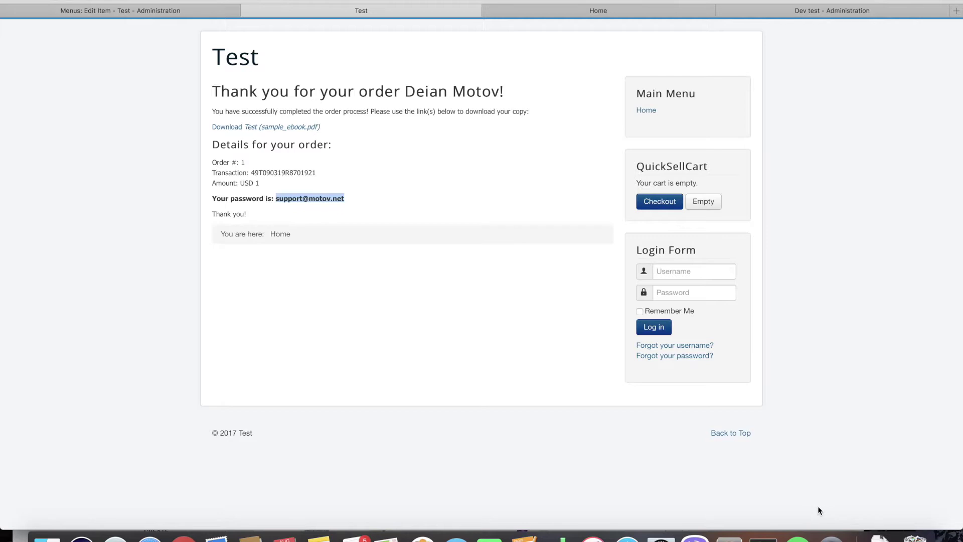
- Open the downloaded ebook from Downloads and unlock it with the order's password
{"action": "left_click", "coordinate": [881, 534]}
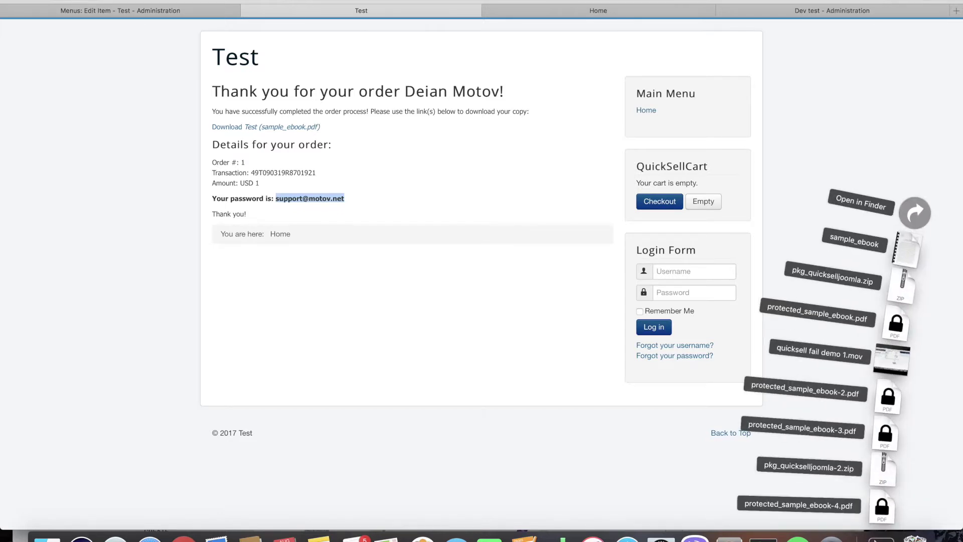
{"action": "left_click", "coordinate": [430, 293]}
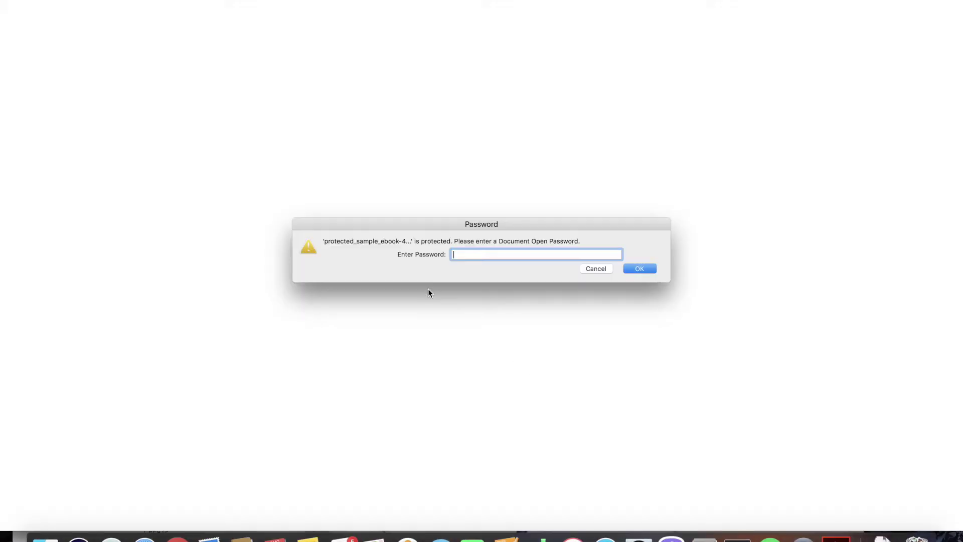
{"action": "key", "text": "super+v"}
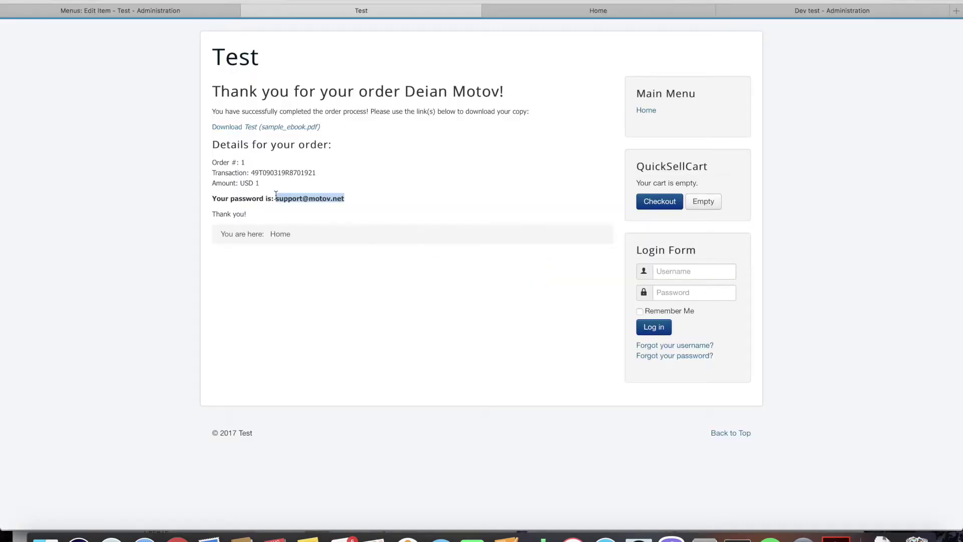
{"action": "double_click", "coordinate": [304, 200]}
{"action": "left_click_drag", "start_coordinate": [304, 199], "coordinate": [339, 202]}
{"action": "key", "text": "super+Tab"}
{"action": "key", "text": "super+v"}
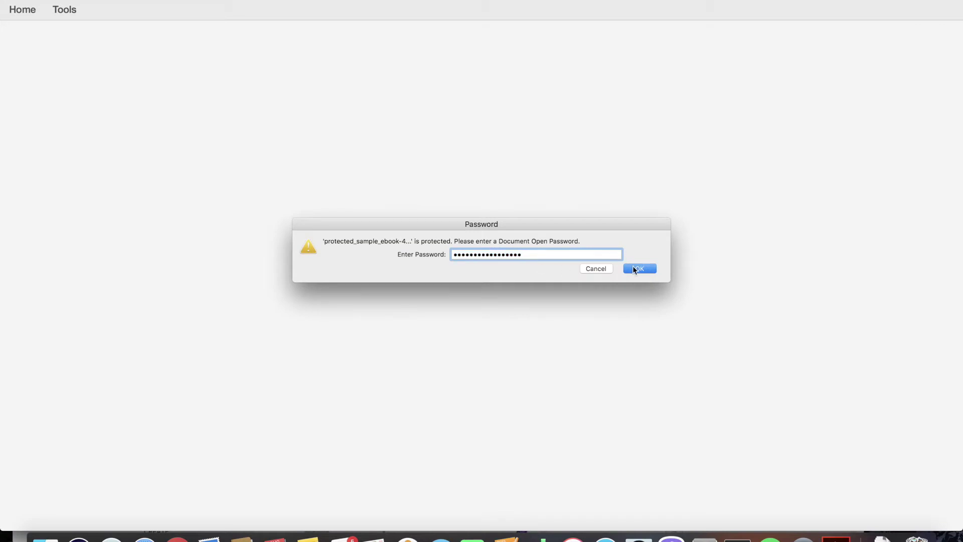
{"action": "left_click", "coordinate": [638, 268]}
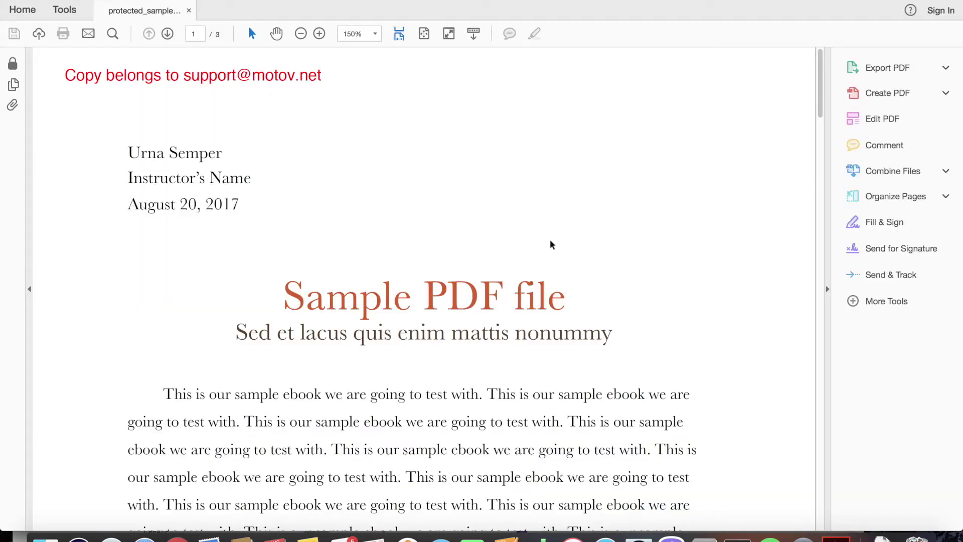
- Fit the page to the window, check the watermark line and scroll through the pages
{"action": "key", "text": "super+0"}
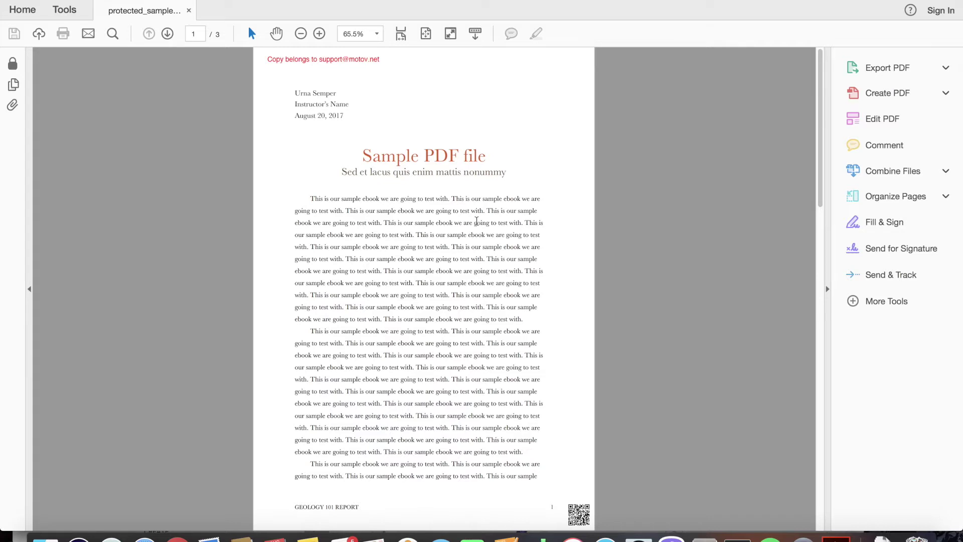
{"action": "double_click", "coordinate": [273, 59]}
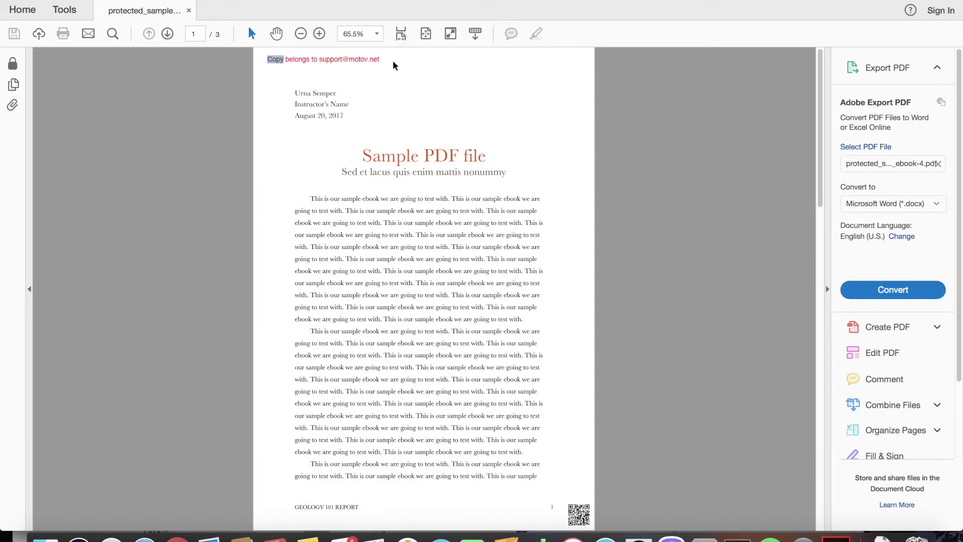
{"action": "left_click", "coordinate": [393, 65]}
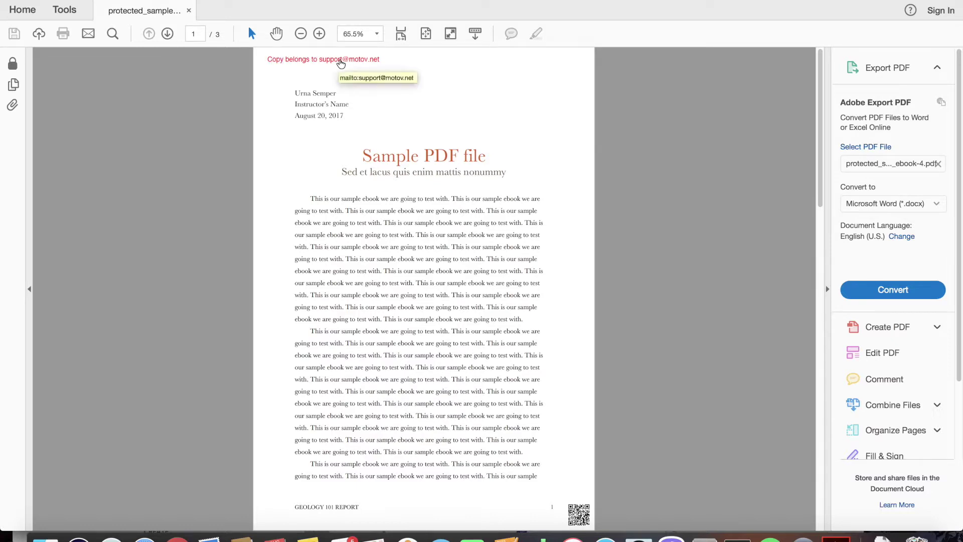
{"action": "scroll", "coordinate": [557, 426], "scroll_direction": "down", "scroll_amount": 20}
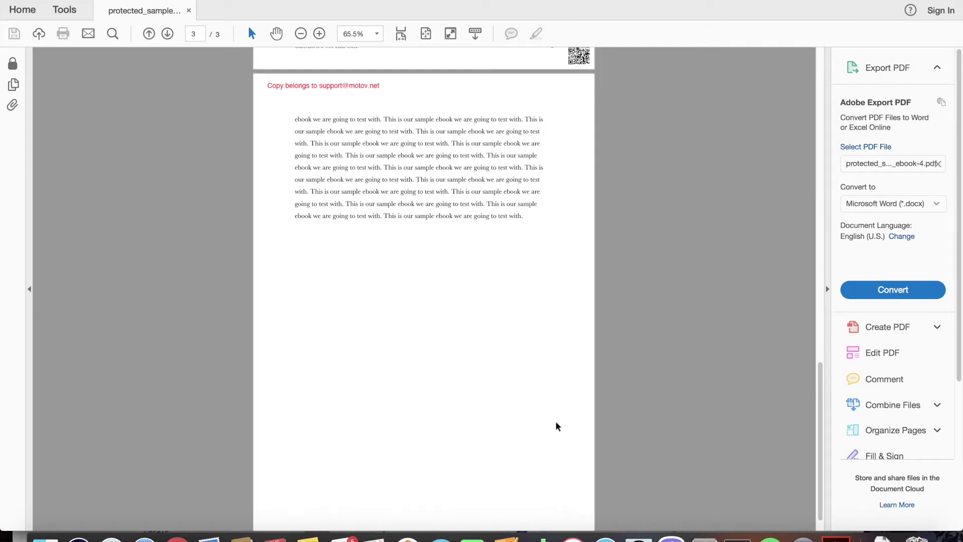
{"action": "scroll", "coordinate": [557, 427], "scroll_direction": "down", "scroll_amount": 2}
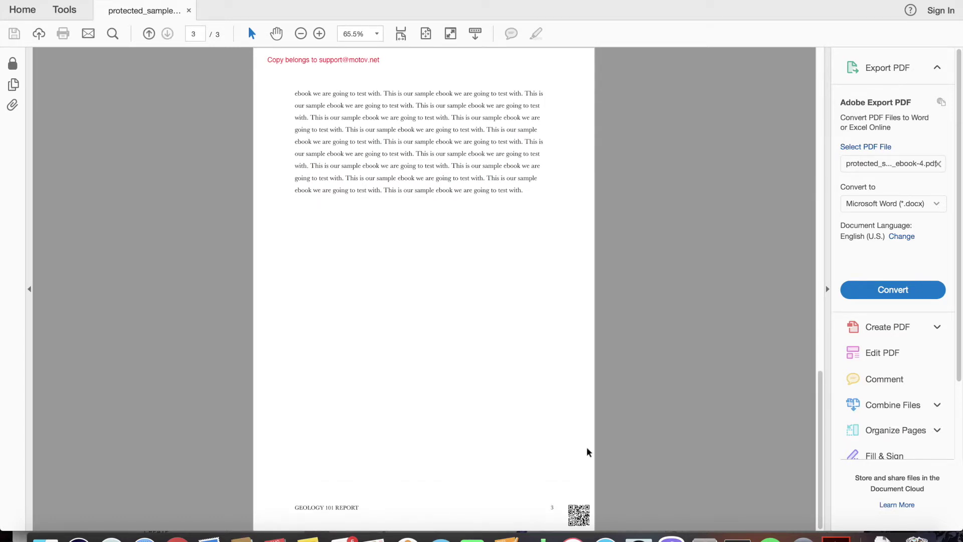
- Zoom between 65.5%, 100% and 125% to inspect the red 'Copy belongs to' watermark
{"action": "key", "text": "super+1"}
{"action": "scroll", "coordinate": [615, 462], "scroll_direction": "up", "scroll_amount": 5}
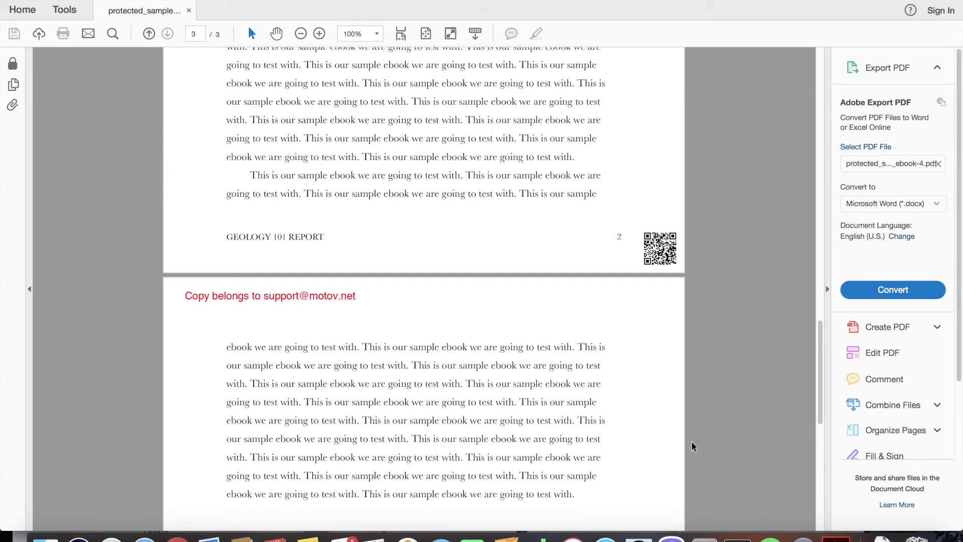
{"action": "scroll", "coordinate": [693, 445], "scroll_direction": "down", "scroll_amount": 2}
{"action": "key", "text": "super+0"}
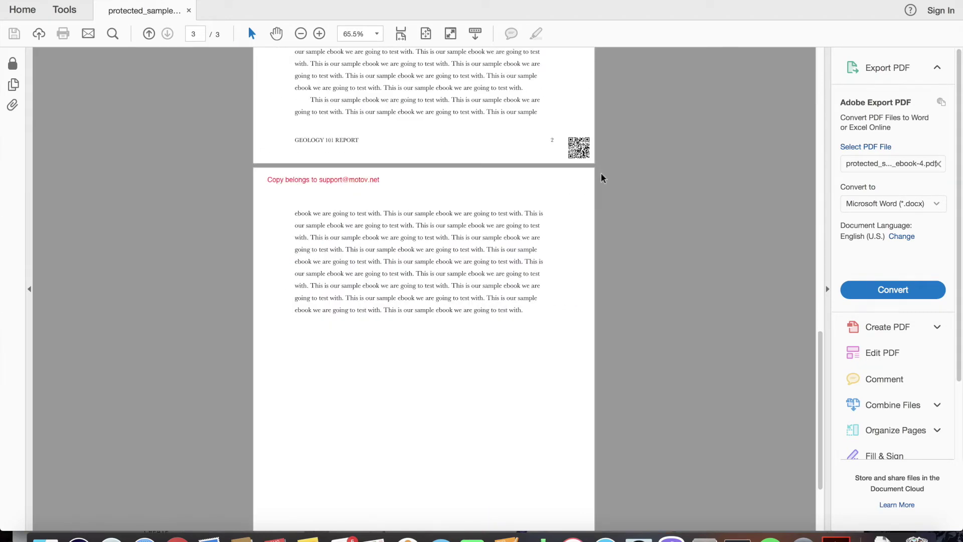
{"action": "key", "text": "super+1"}
{"action": "key", "text": "super+equal"}
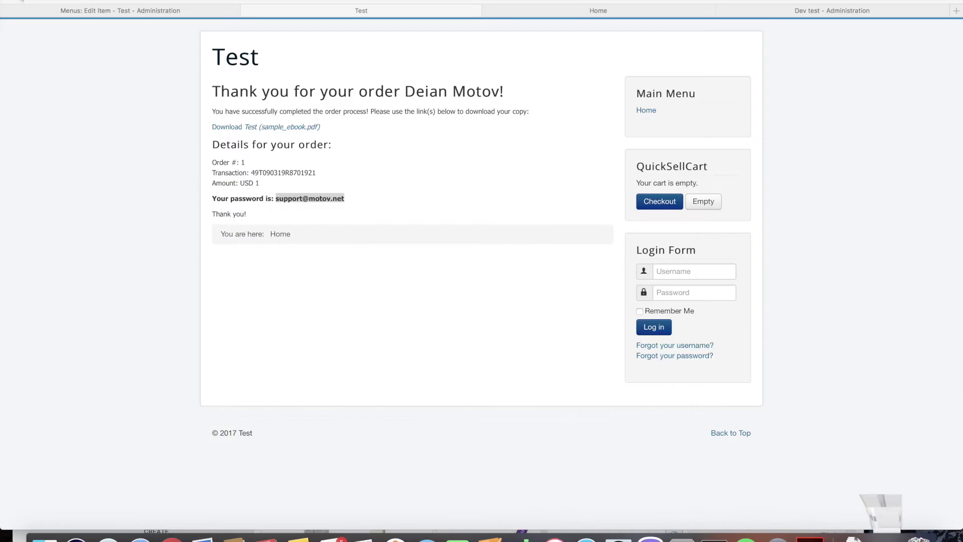
- In the Joomla admin, open QuickSell's configuration at the Payment modules settings
{"action": "left_click", "coordinate": [363, 214]}
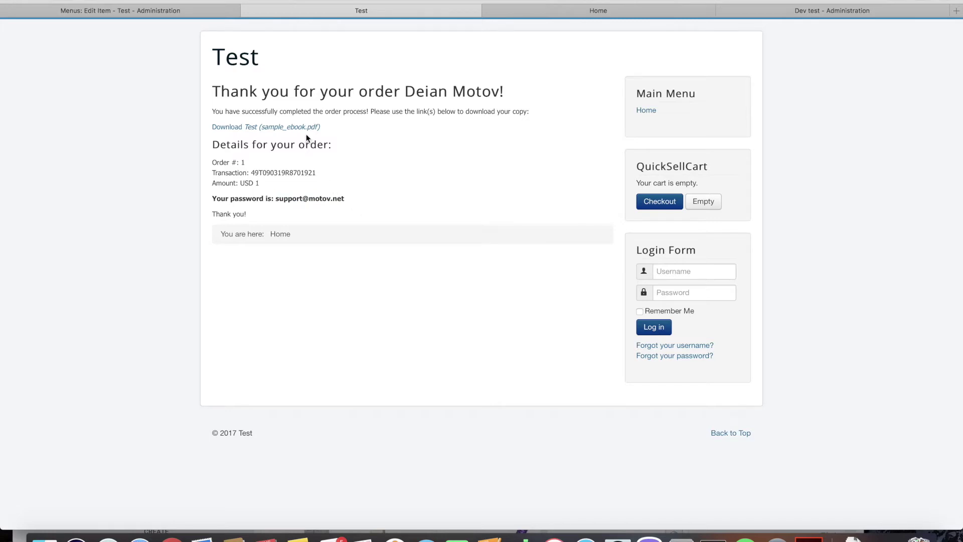
{"action": "left_click", "coordinate": [170, 11]}
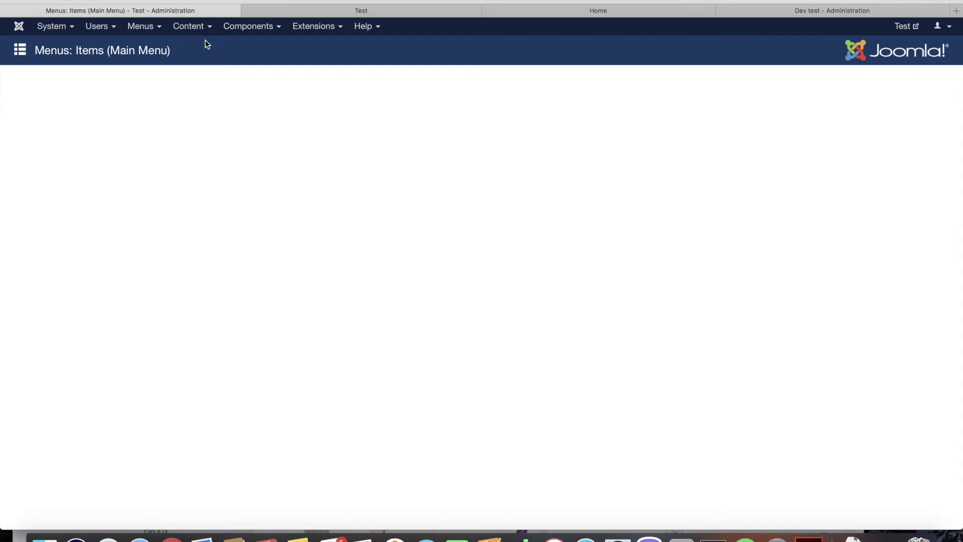
{"action": "left_click", "coordinate": [249, 26]}
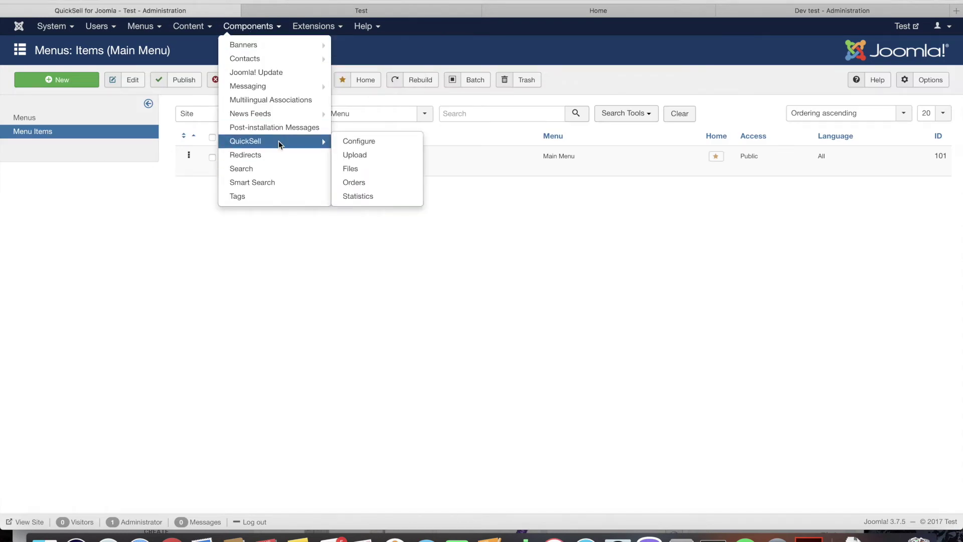
{"action": "left_click", "coordinate": [279, 142]}
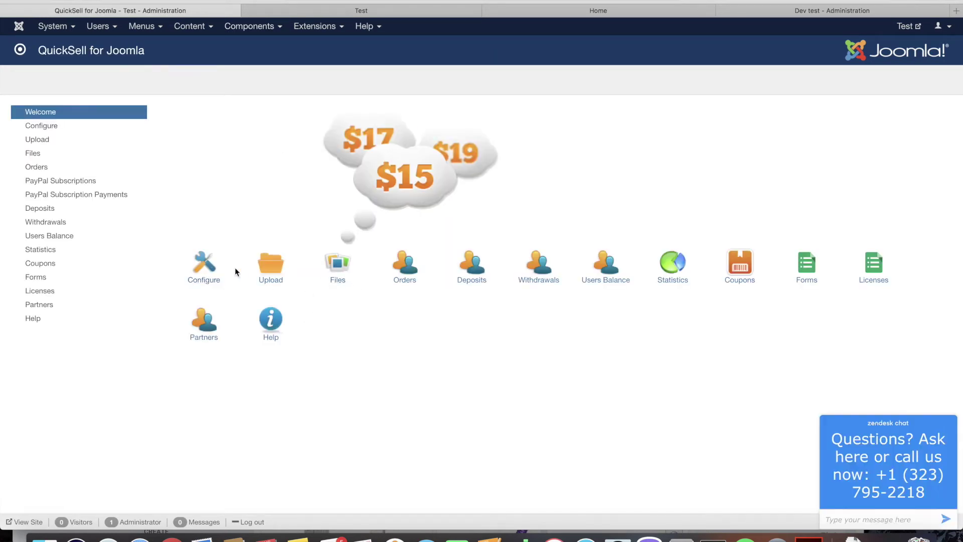
{"action": "left_click", "coordinate": [213, 281]}
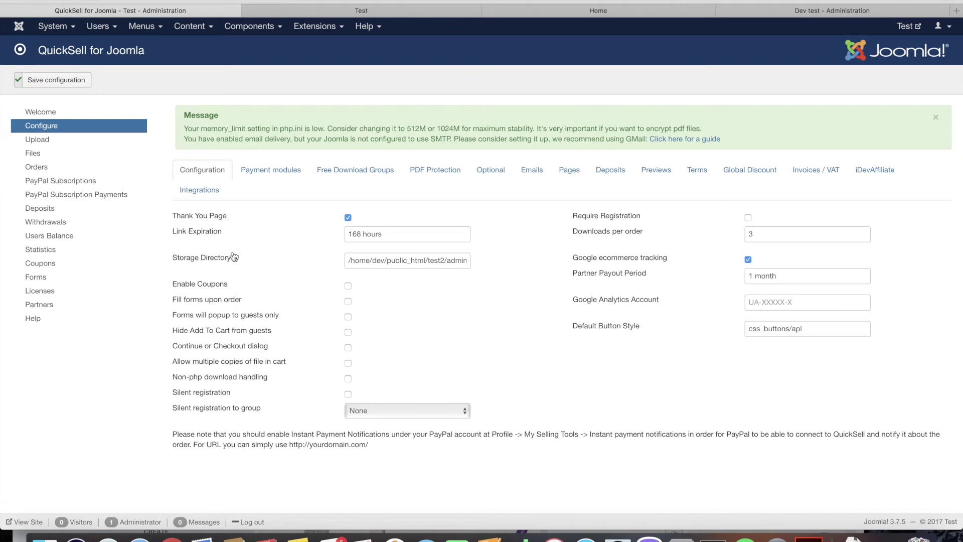
{"action": "left_click", "coordinate": [273, 171]}
- Activate the Stripe module, deactivate PayPal and save the QuickSell configuration
{"action": "scroll", "coordinate": [294, 266], "scroll_direction": "down", "scroll_amount": 10}
{"action": "scroll", "coordinate": [307, 280], "scroll_direction": "down", "scroll_amount": 5}
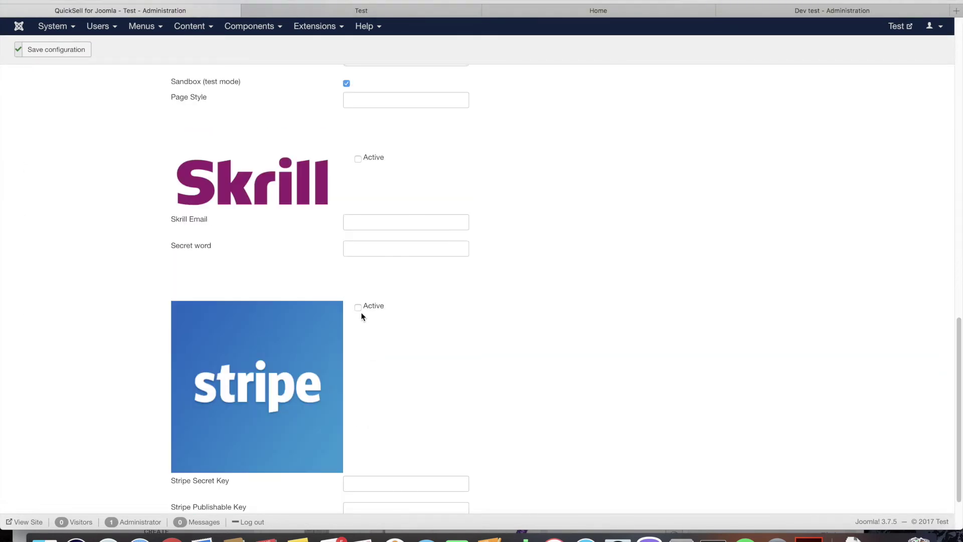
{"action": "scroll", "coordinate": [334, 194], "scroll_direction": "up", "scroll_amount": 1}
{"action": "scroll", "coordinate": [332, 203], "scroll_direction": "down", "scroll_amount": 3}
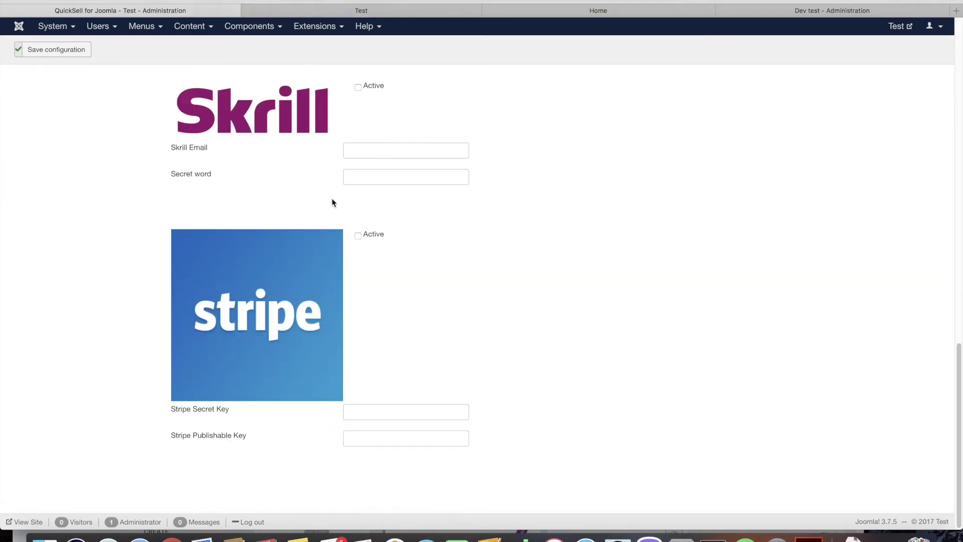
{"action": "left_click", "coordinate": [358, 236]}
{"action": "scroll", "coordinate": [332, 225], "scroll_direction": "up", "scroll_amount": 10}
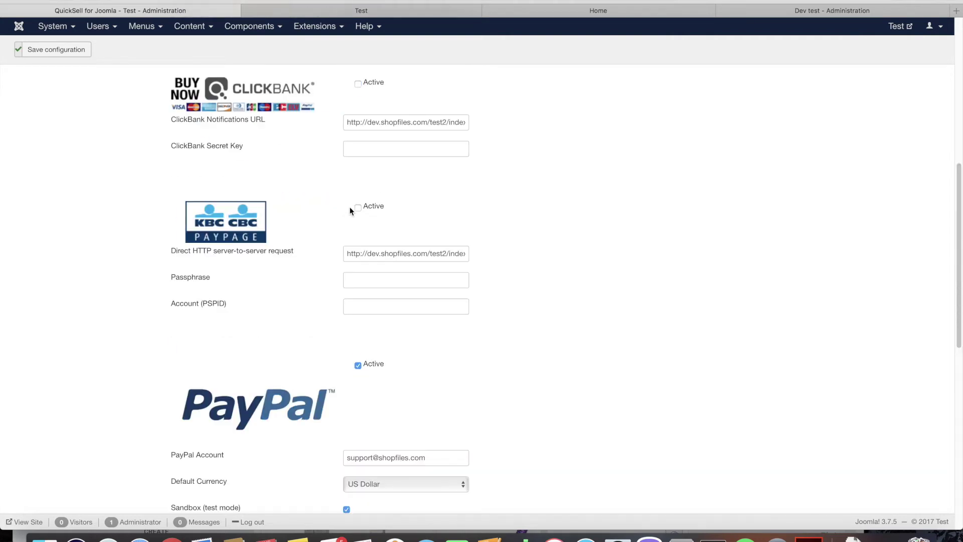
{"action": "left_click", "coordinate": [357, 368]}
{"action": "scroll", "coordinate": [279, 338], "scroll_direction": "down", "scroll_amount": 10}
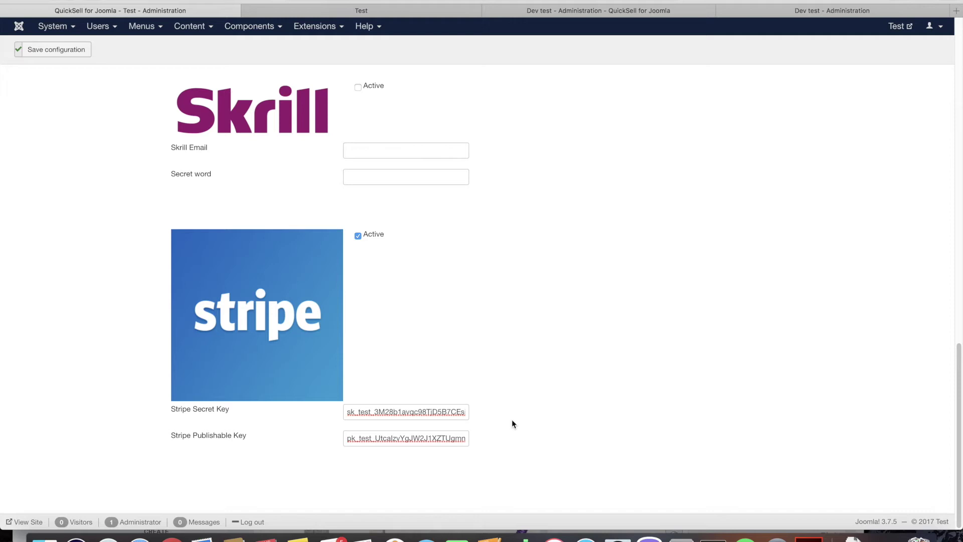
{"action": "left_click", "coordinate": [73, 52]}
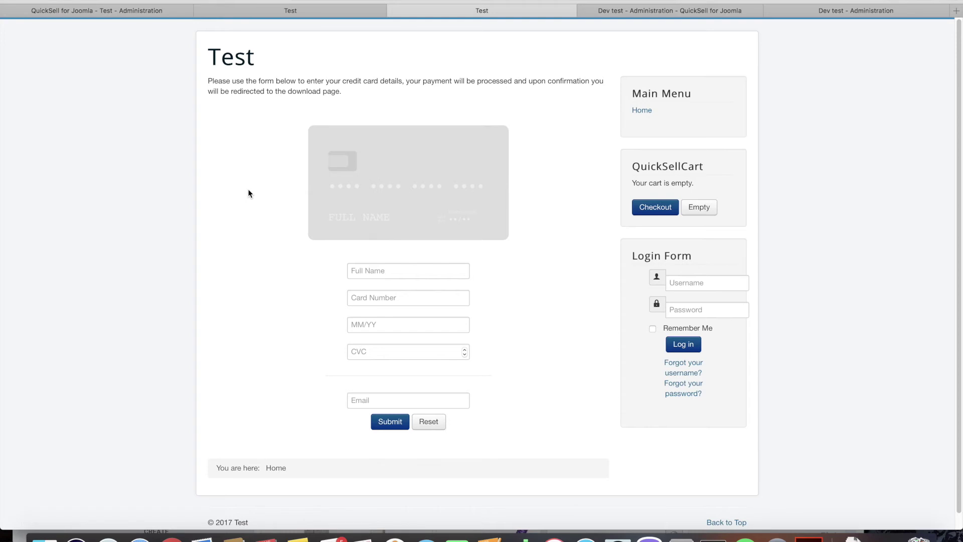
{"action": "left_click", "coordinate": [380, 269]}
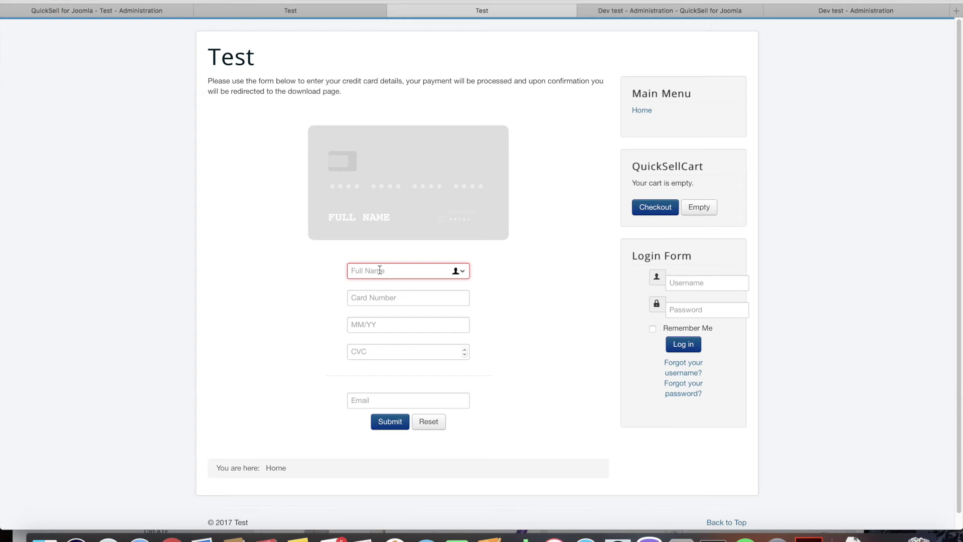
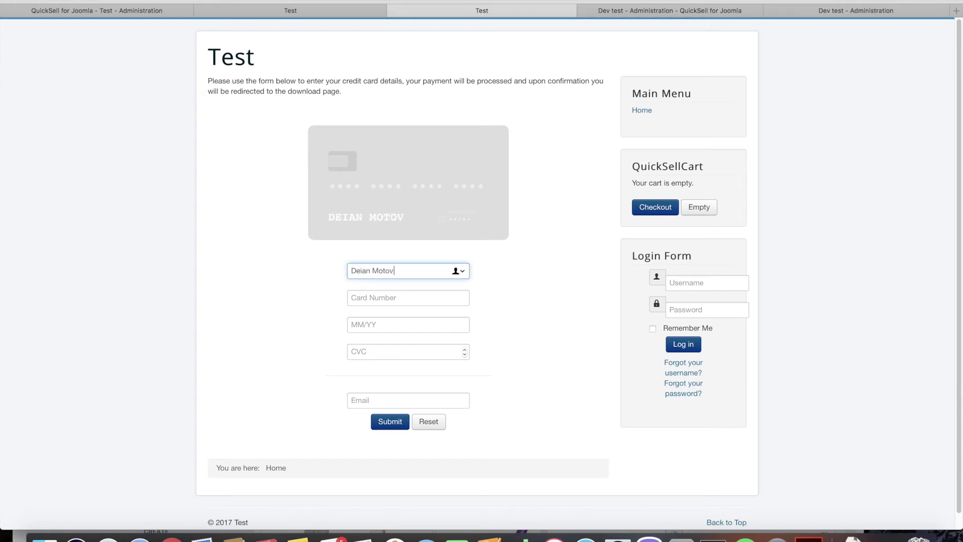
{"action": "key", "text": "Tab"}
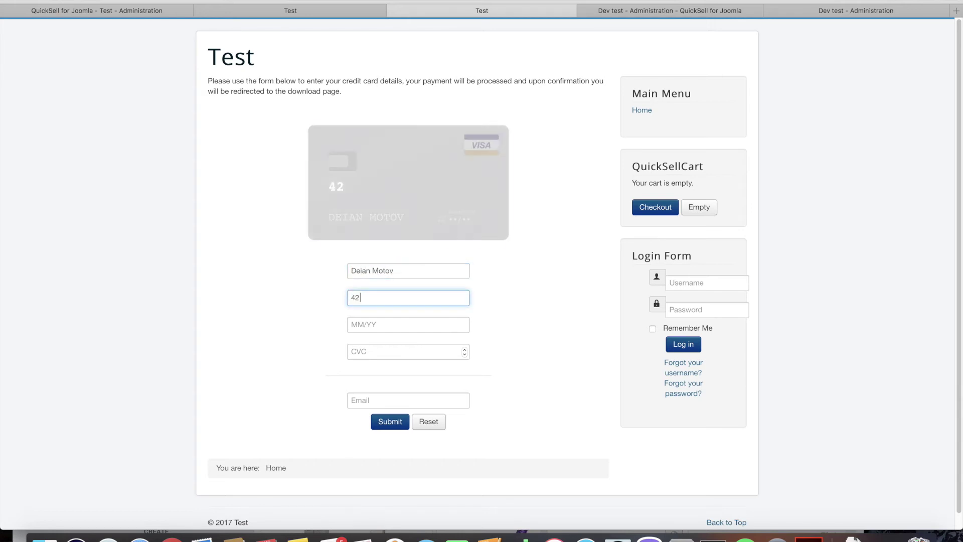
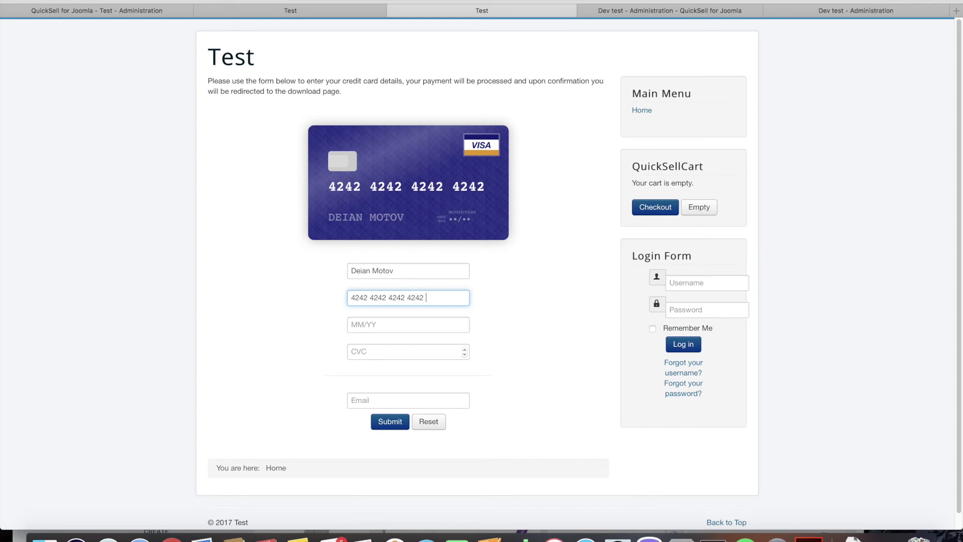
{"action": "key", "text": "Tab"}
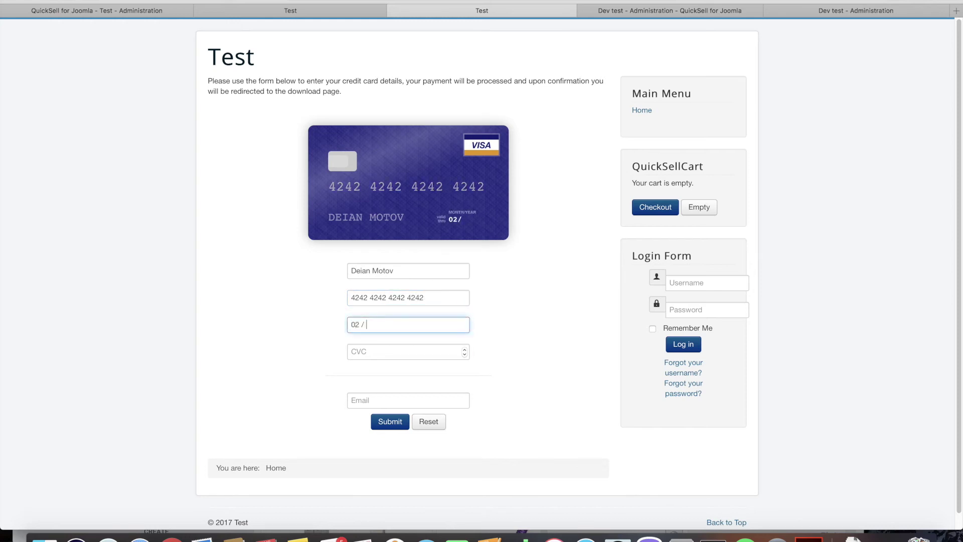
{"action": "key", "text": "Tab"}
{"action": "key", "text": "Tab"}
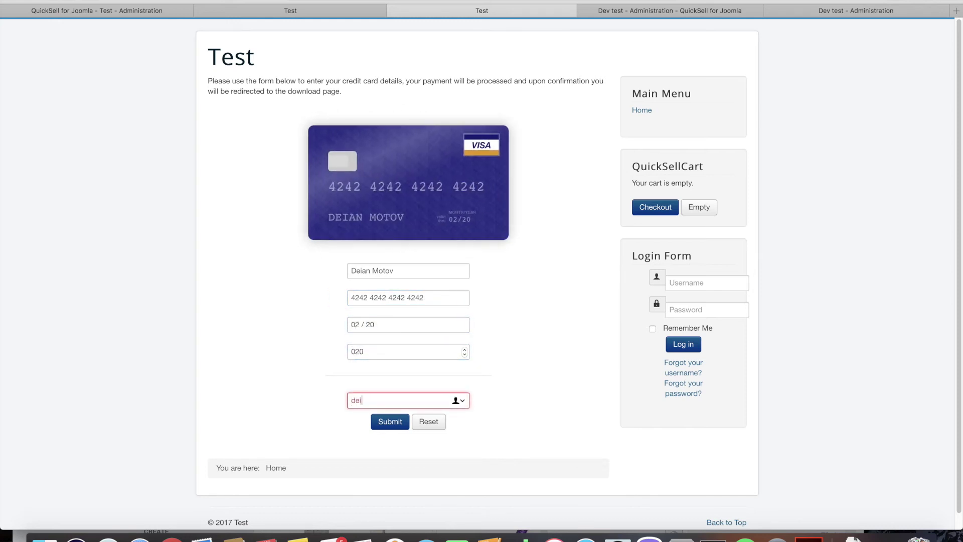
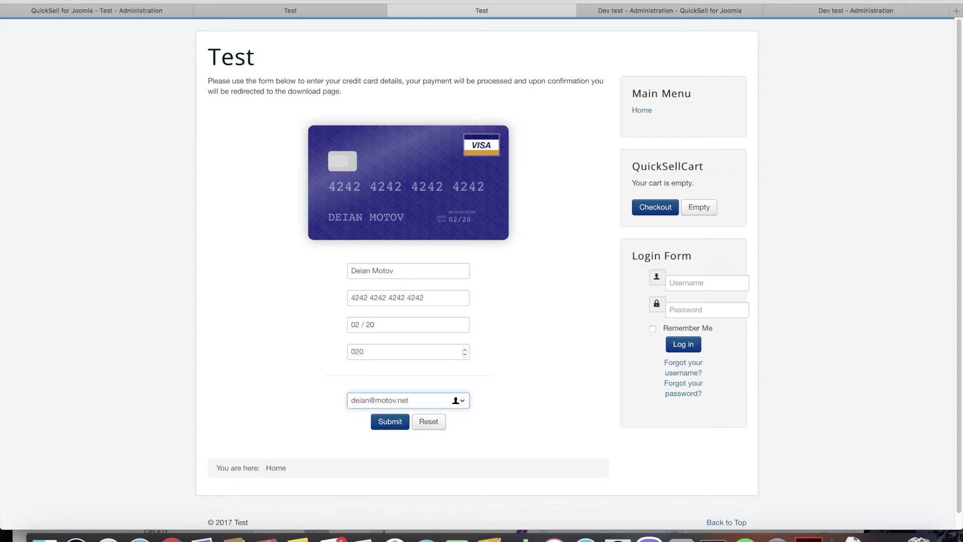
{"action": "left_click", "coordinate": [393, 423]}
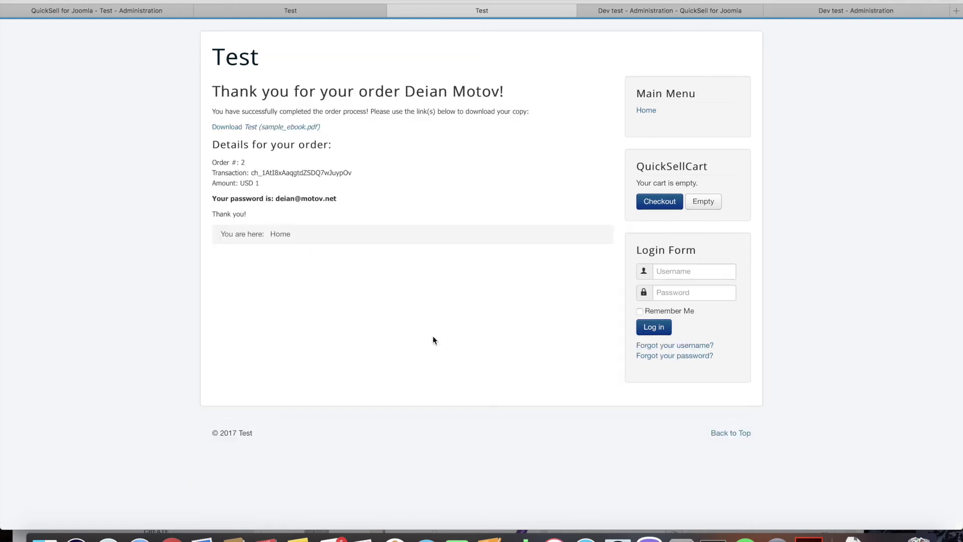
- Copy the order's password from the thank-you page
{"action": "left_click_drag", "start_coordinate": [275, 198], "coordinate": [337, 198]}
{"action": "right_click", "coordinate": [324, 197]}
{"action": "left_click", "coordinate": [346, 231]}
{"action": "double_click", "coordinate": [317, 198]}
{"action": "left_click", "coordinate": [279, 197]}
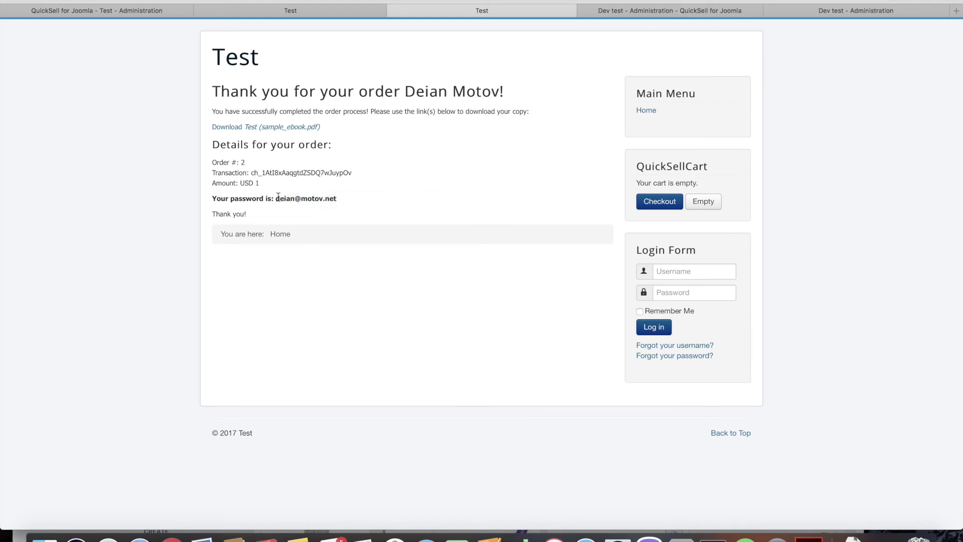
- Download the ebook, open it with the password, then return to the order page
{"action": "left_click", "coordinate": [274, 128]}
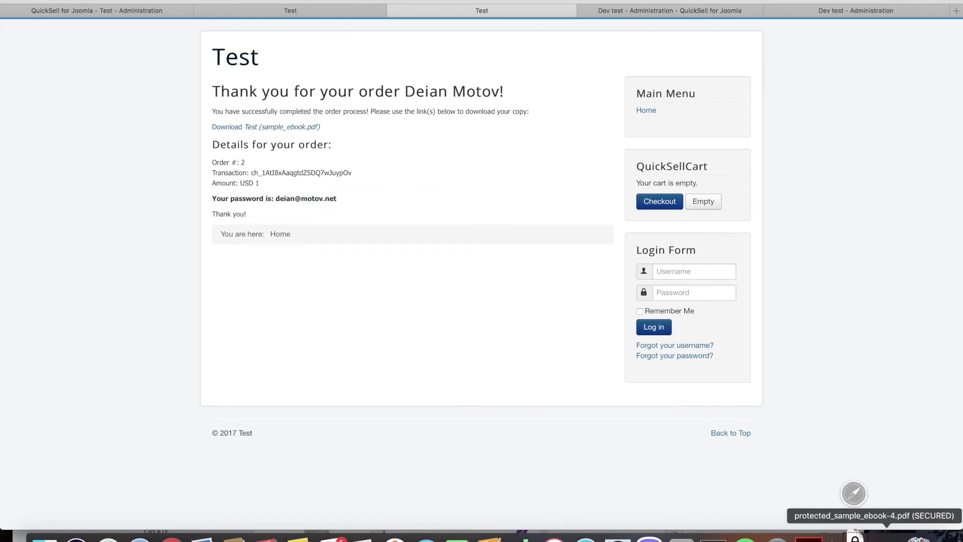
{"action": "left_click", "coordinate": [853, 536]}
{"action": "left_click", "coordinate": [793, 504]}
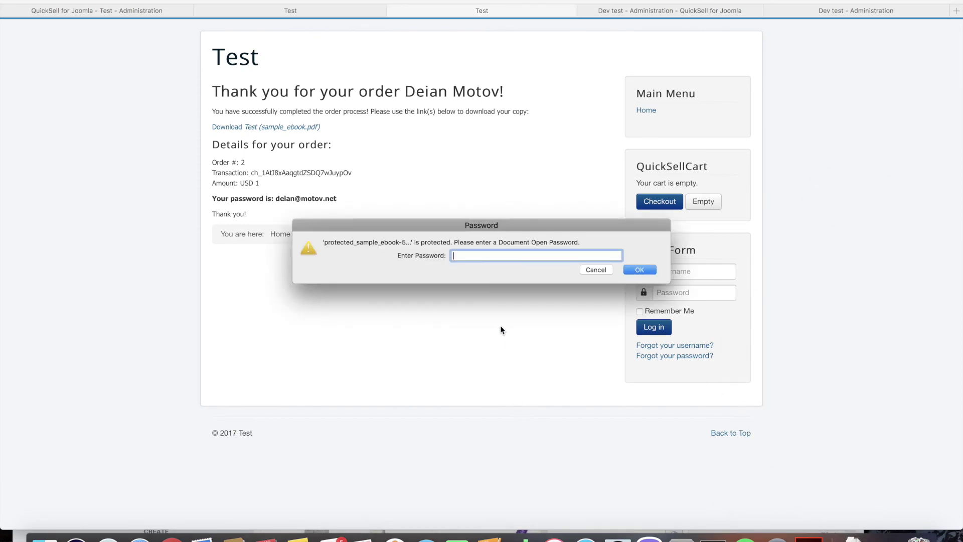
{"action": "key", "text": "Return"}
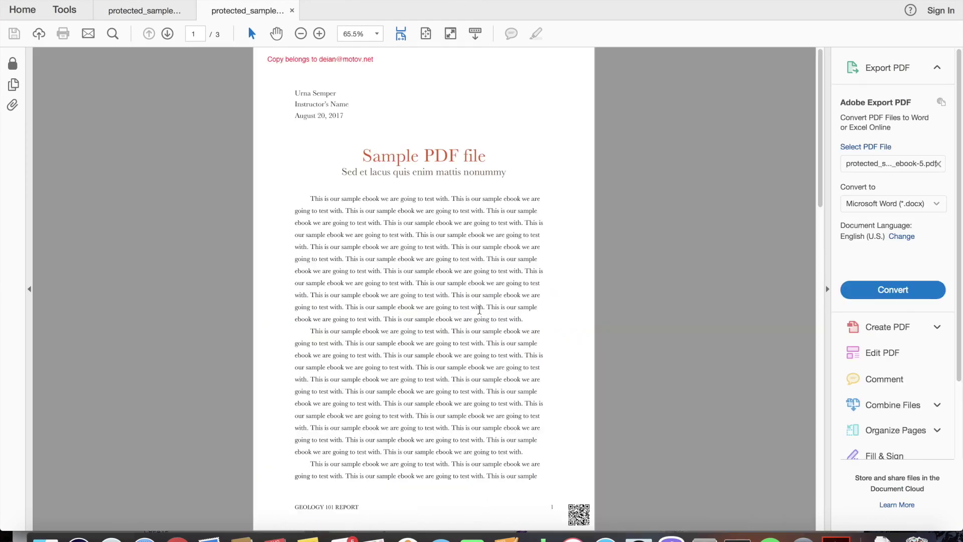
{"action": "key", "text": "super+Tab"}
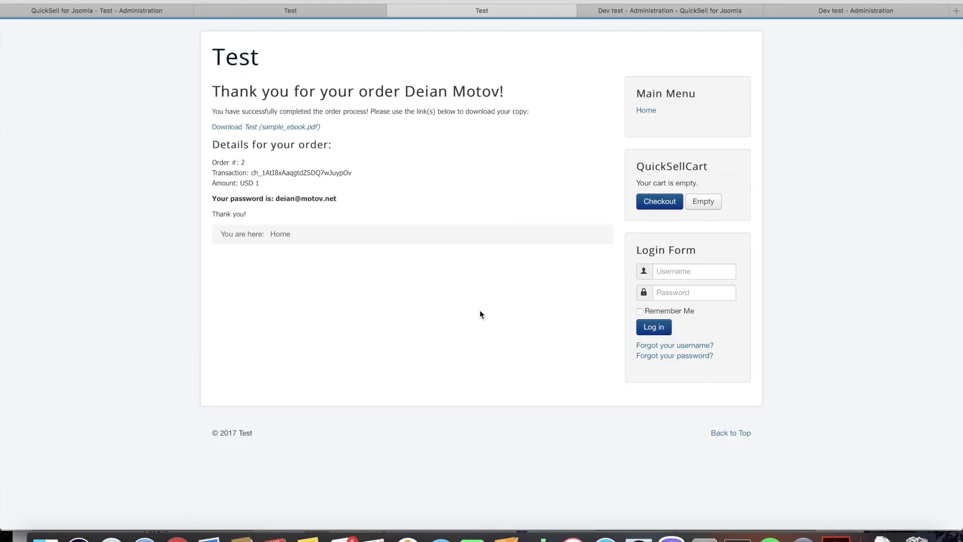